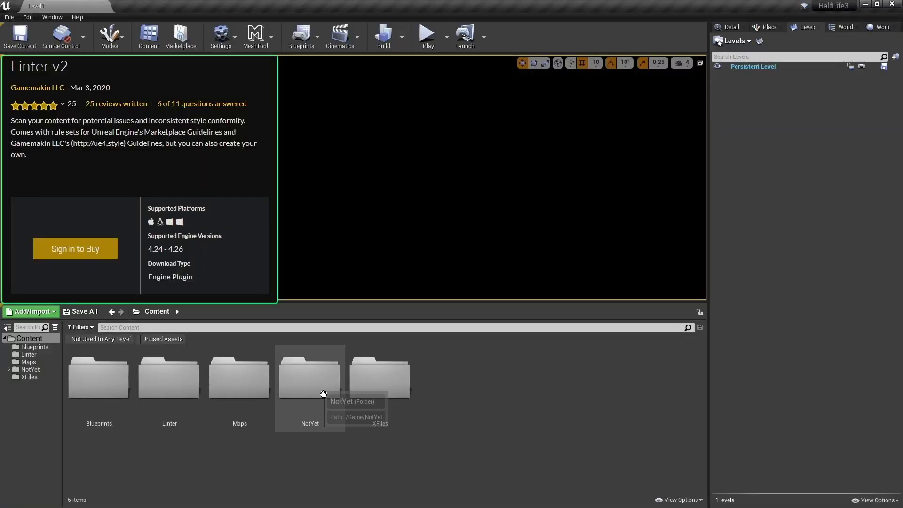
- Scan the NotYet folder with Linter against the Unreal Engine Marketplace Guidelines rule set, and close the report
right_click(322, 387)
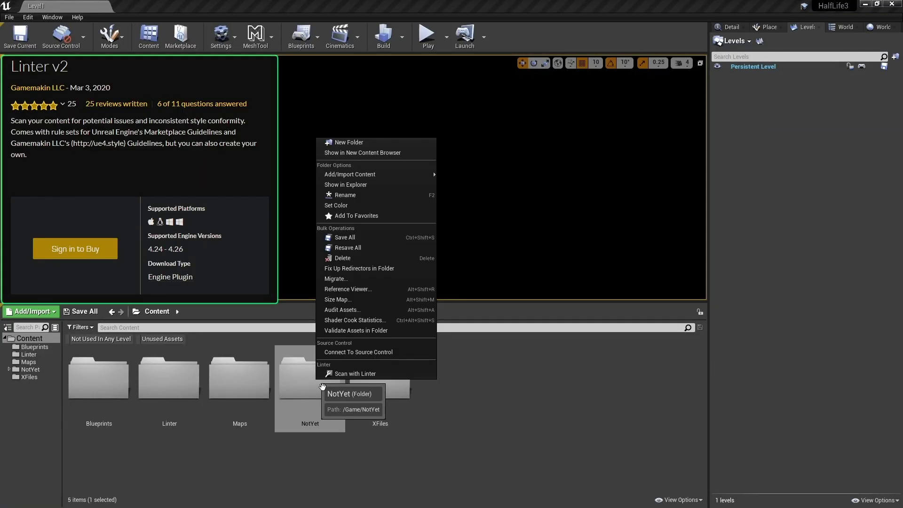
left_click(388, 373)
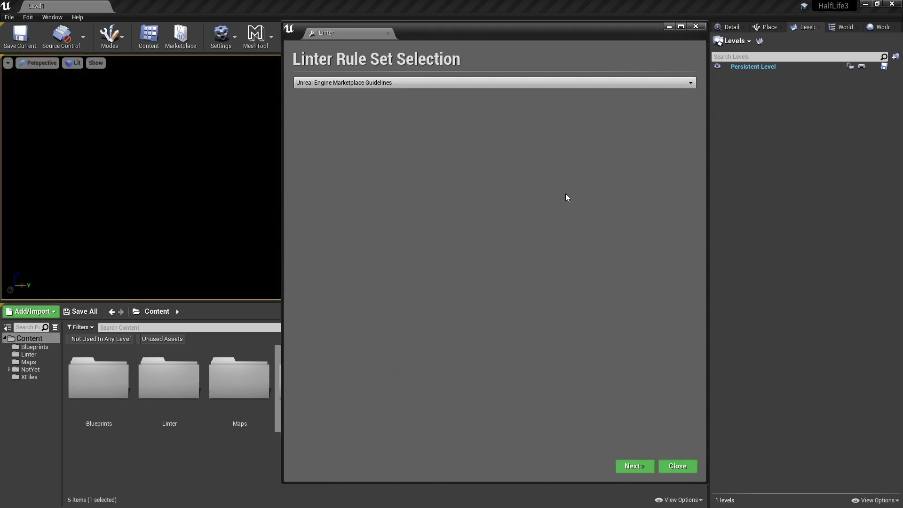
left_click(462, 84)
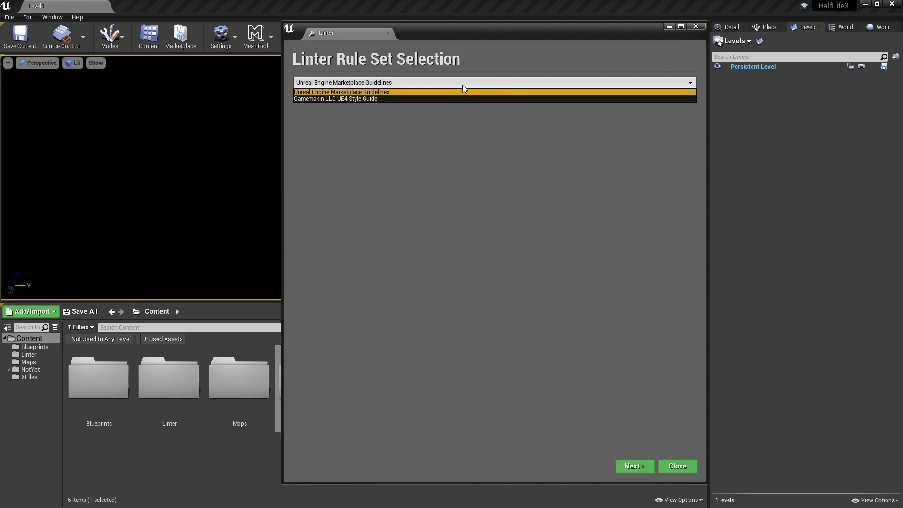
left_click(379, 92)
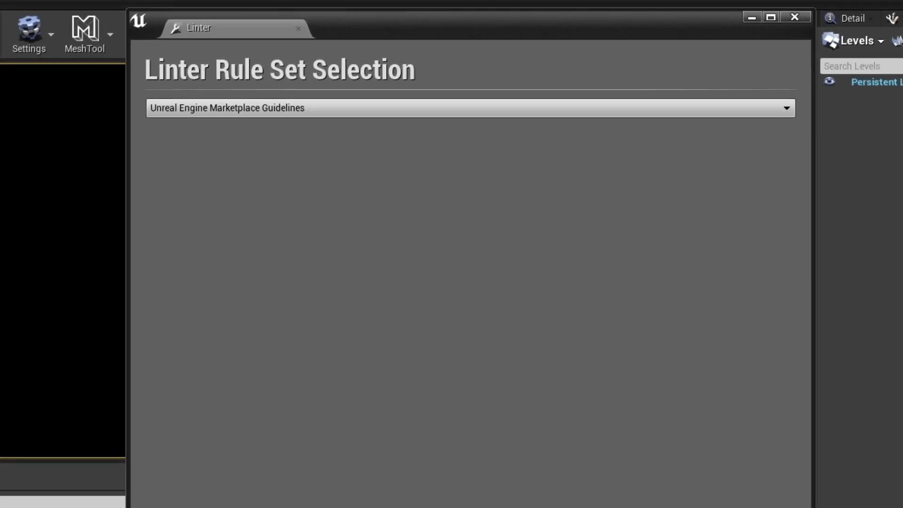
left_click(632, 466)
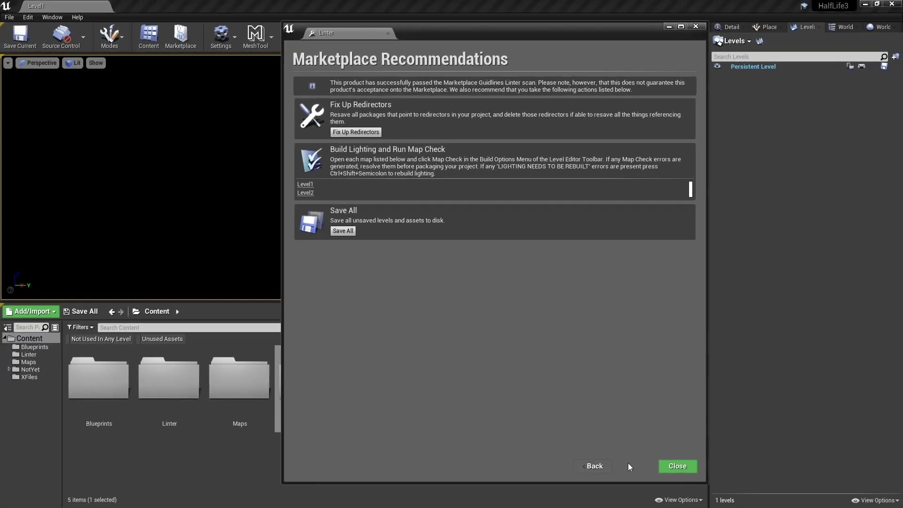
left_click(676, 467)
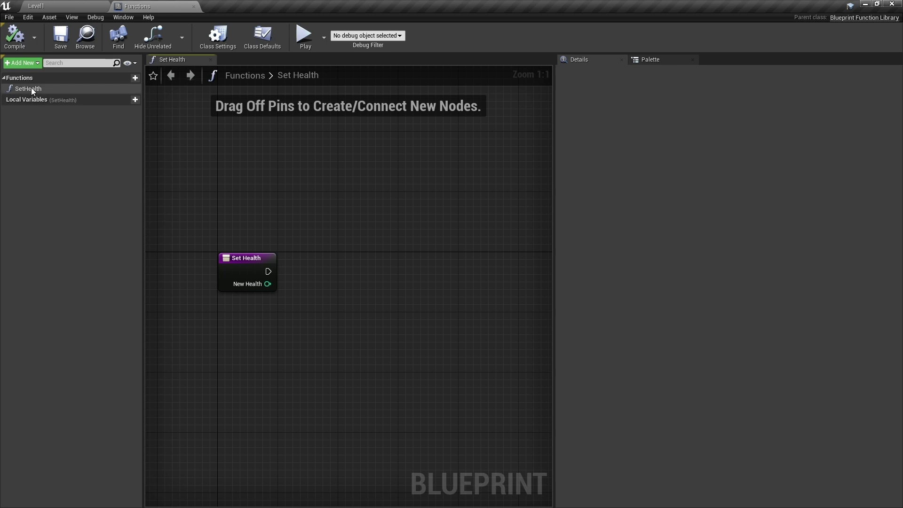
- Place a SetHealth function call in the graph to inspect its New Health pin tooltip, and delete the node
mouse_move(31, 88)
left_mouse_down()
mouse_move(323, 188)
mouse_move(377, 275)
left_mouse_up()
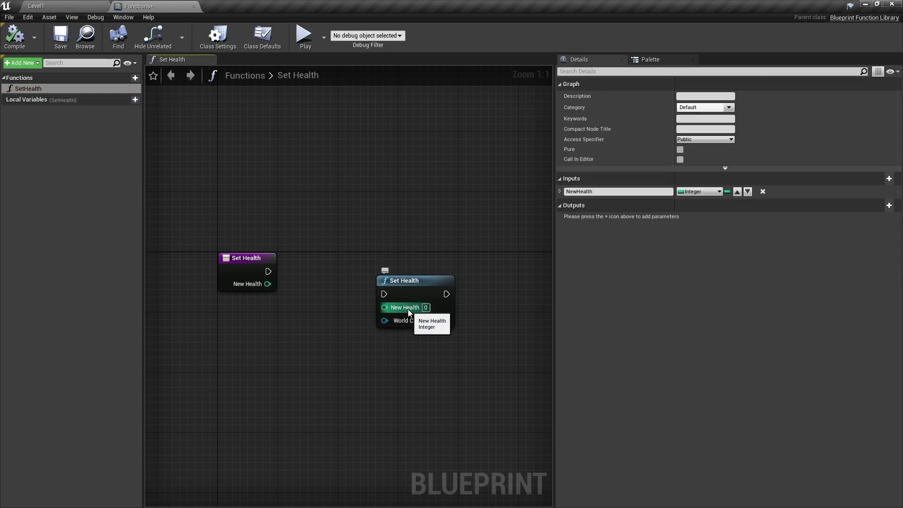
left_click(410, 297)
key("Delete")
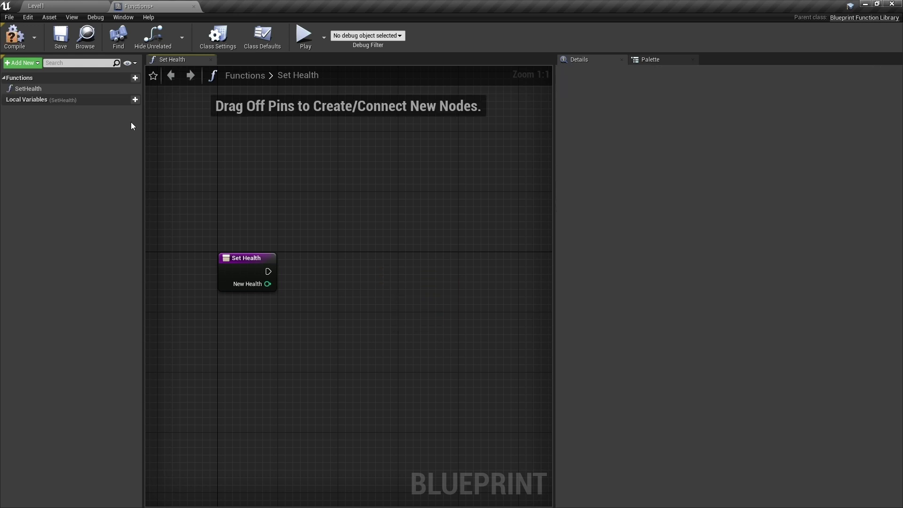
left_click(247, 273)
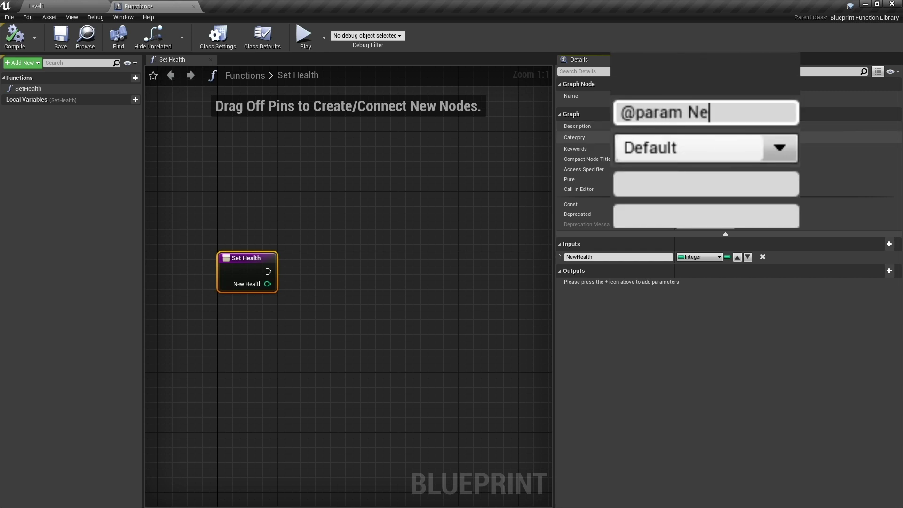
type("Set the health of the character!")
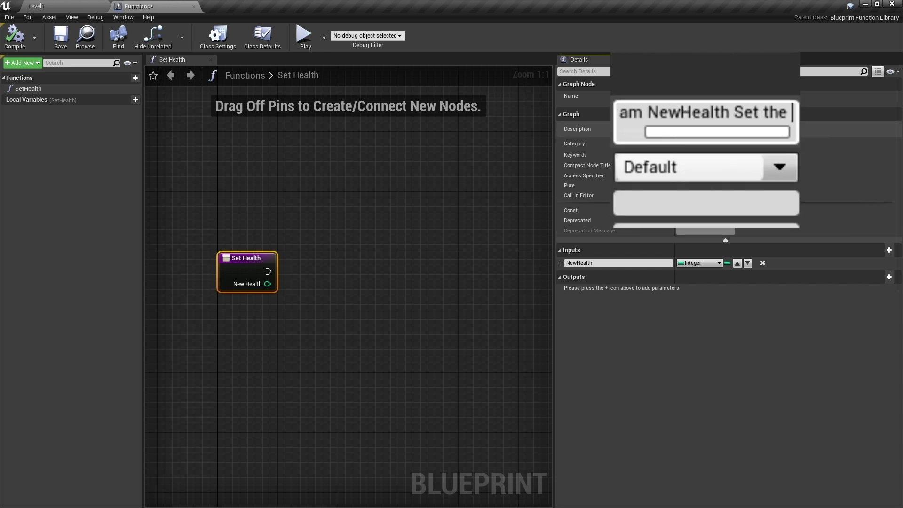
key("Return")
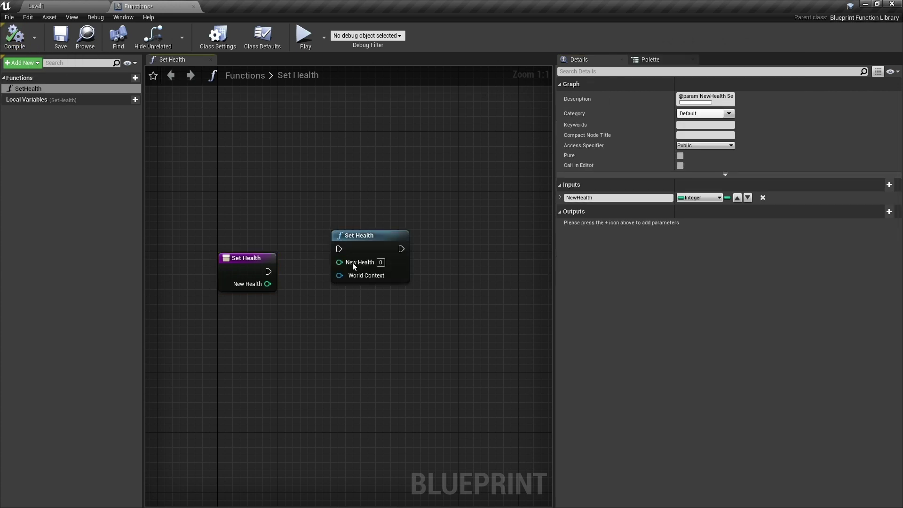
mouse_move(356, 265)
left_click(578, 198)
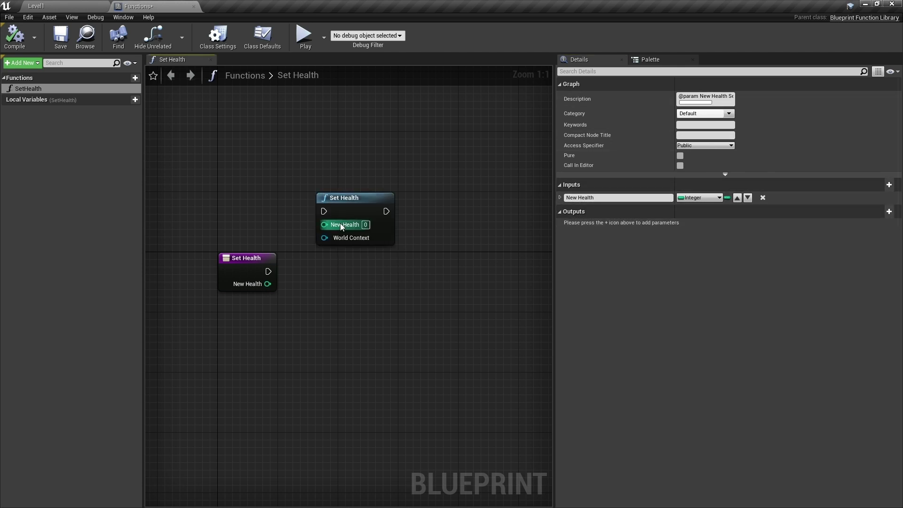
mouse_move(341, 227)
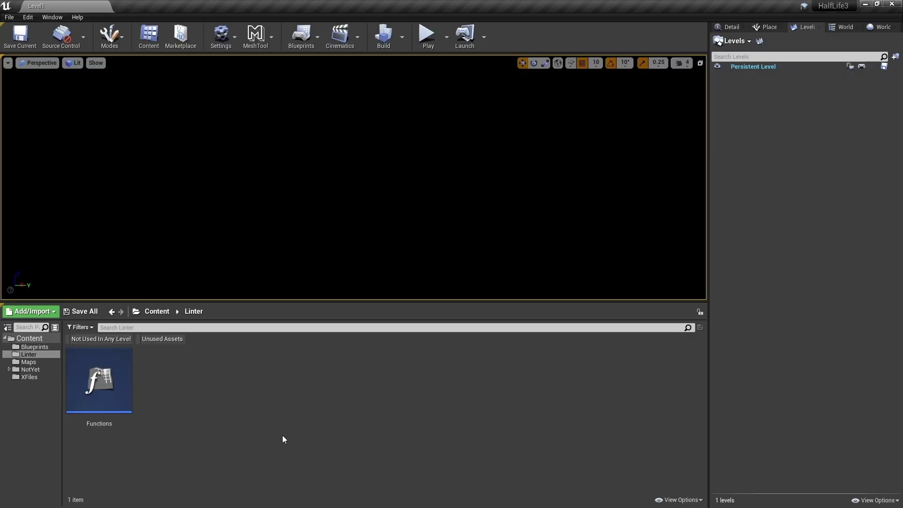
- Edit the tooltips of the Functions blueprint with Linter's experimental tooltip editor, and reopen the blueprint to check the result
right_click(126, 369)
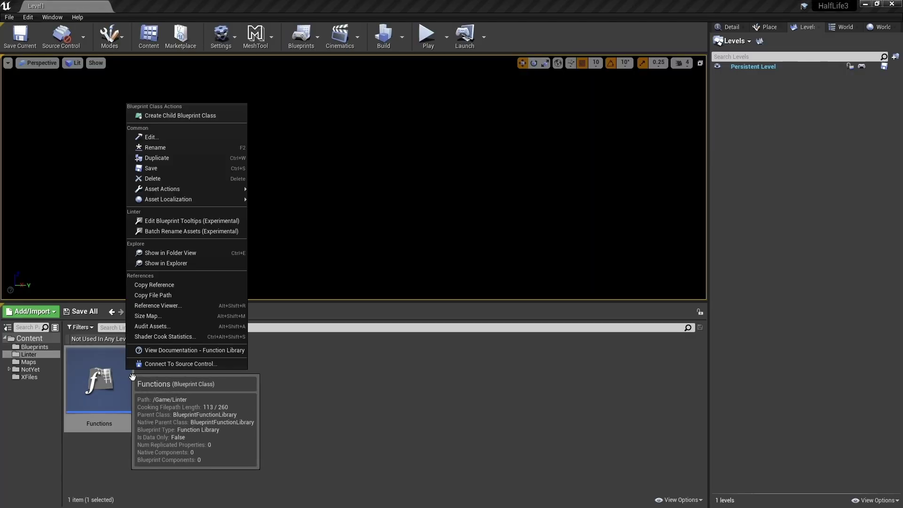
left_click(245, 219)
left_click(397, 275)
left_click(411, 389)
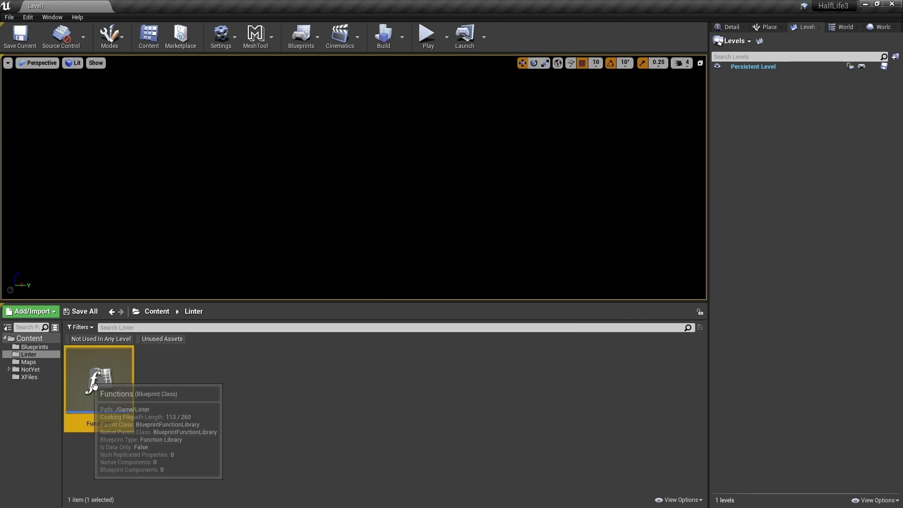
double_click(94, 380)
mouse_move(382, 277)
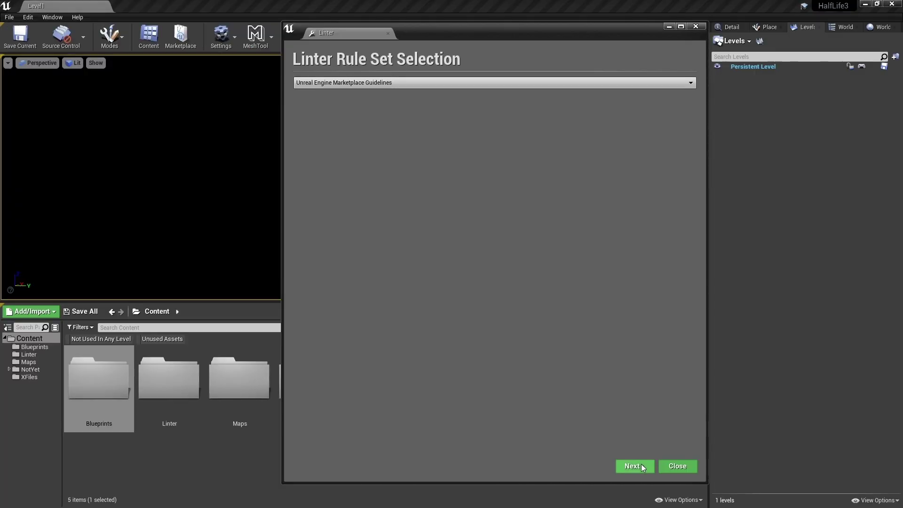
- Scan the Blueprints folder with Linter using the Unreal Engine Marketplace Guidelines rule set
left_click(641, 464)
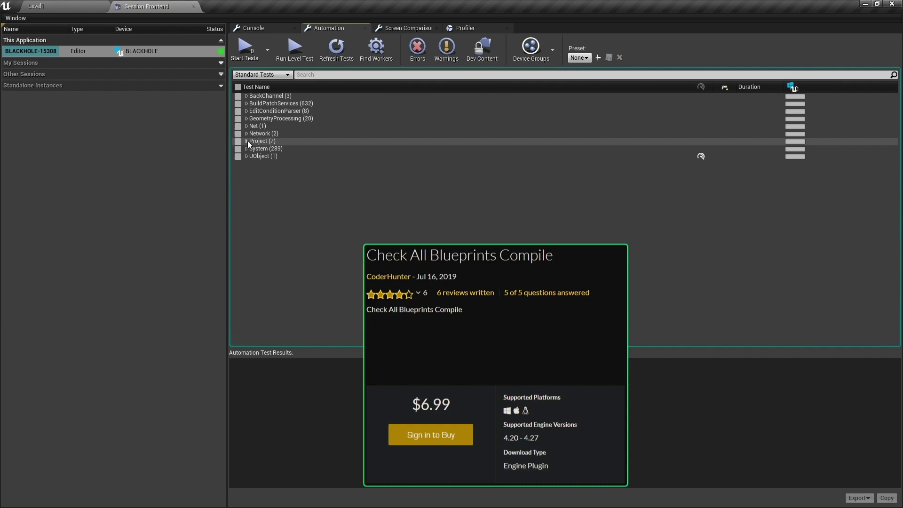
- Run all CheckCompileBP automation tests in the Project group and inspect their results
left_click(247, 140)
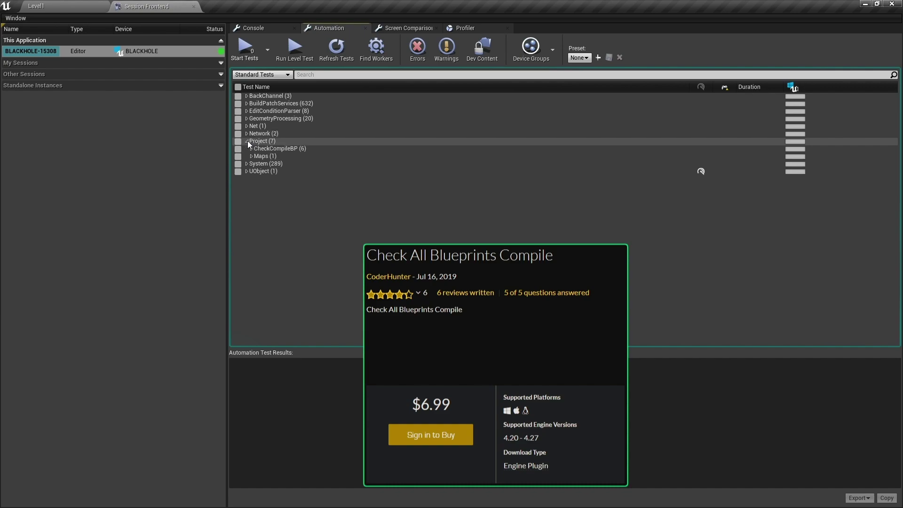
left_click(252, 148)
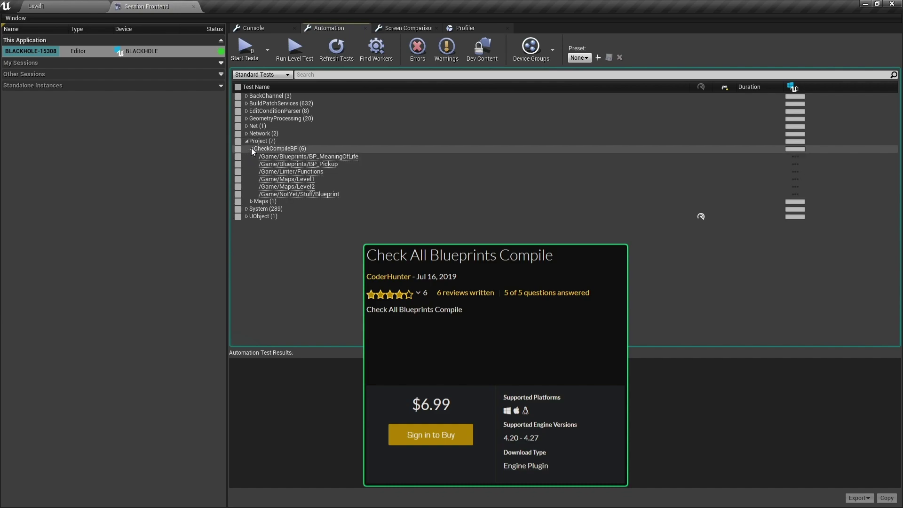
left_click(238, 148)
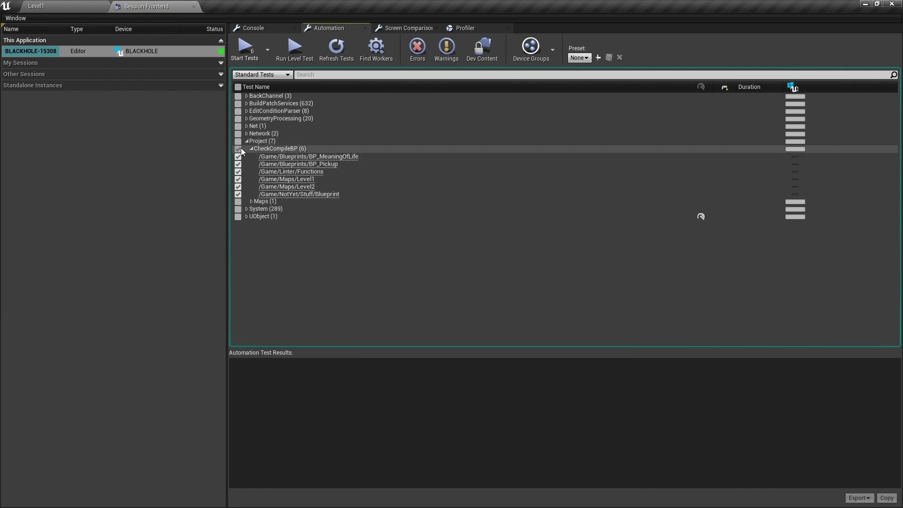
left_click(250, 51)
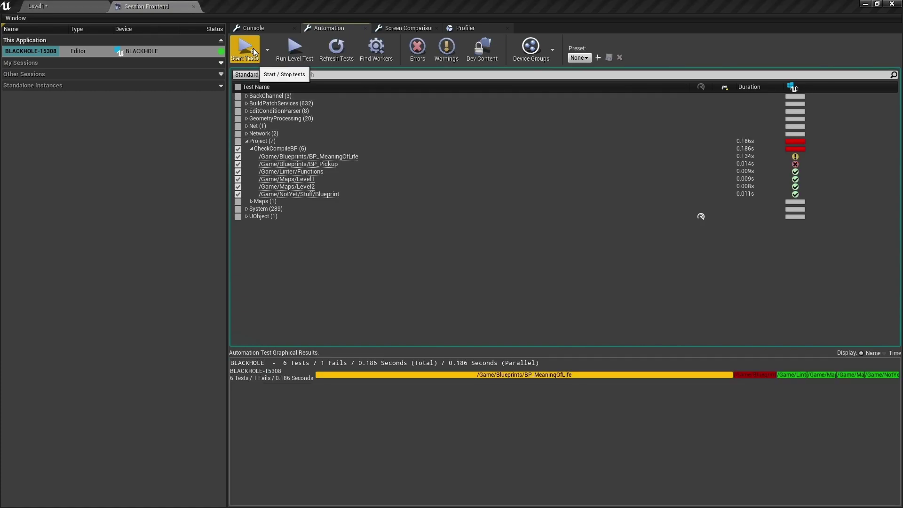
mouse_move(796, 158)
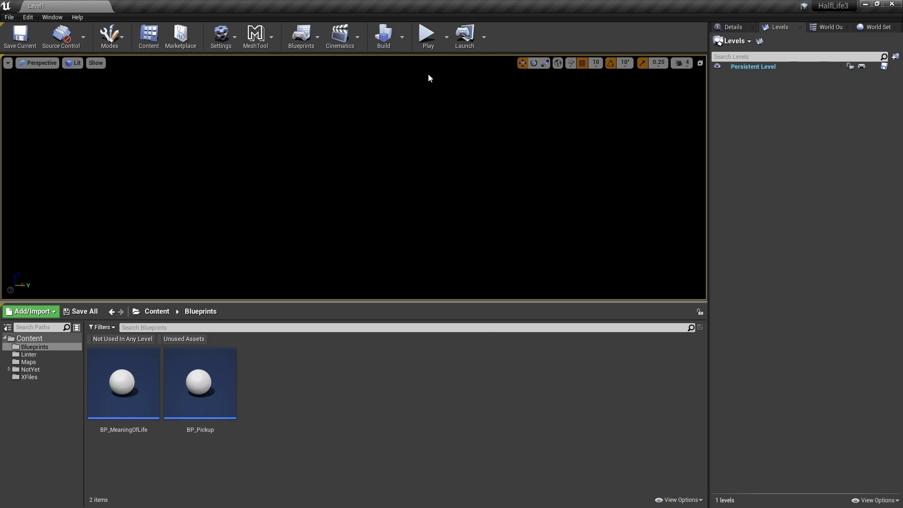
- Play the level in the editor briefly and stop the session
left_click(426, 38)
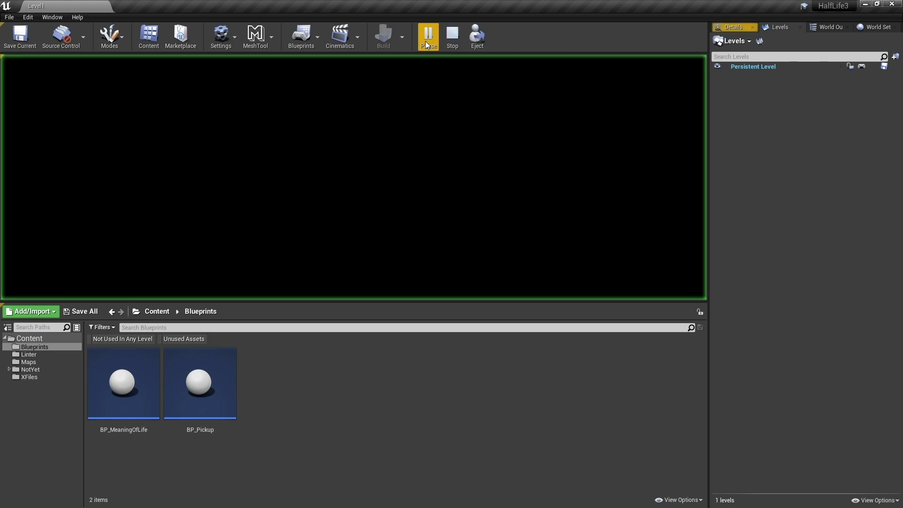
left_click(453, 37)
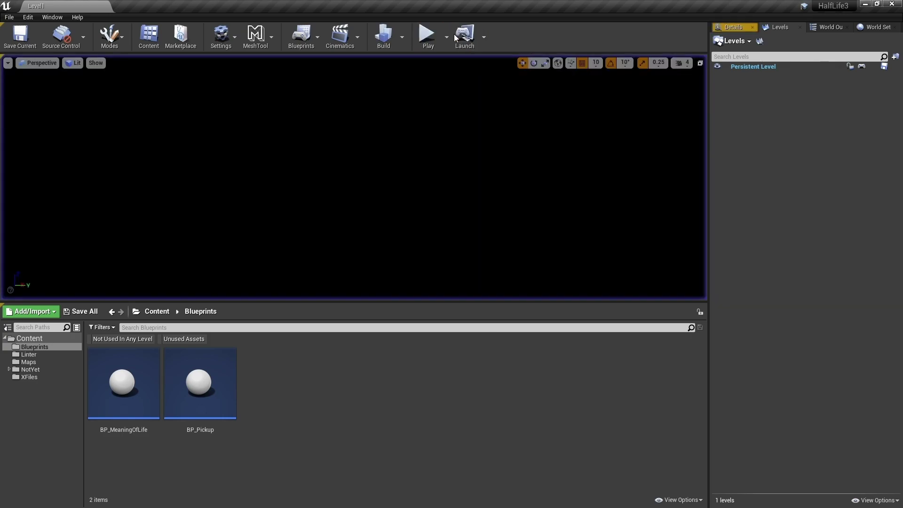
- Open and compile the BP_Pickup blueprint, and try to play the level in the editor again
double_click(216, 378)
right_click_drag(283, 247, 352, 275)
left_click(147, 35)
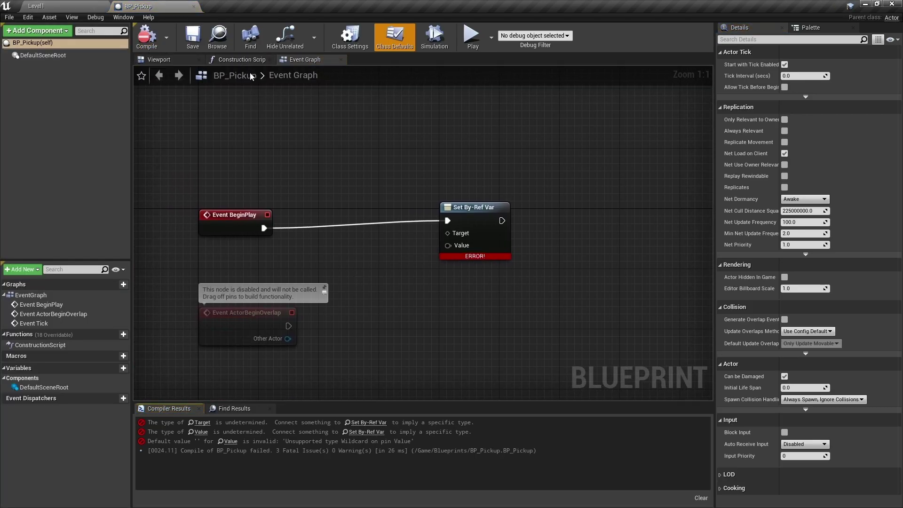
left_click(193, 5)
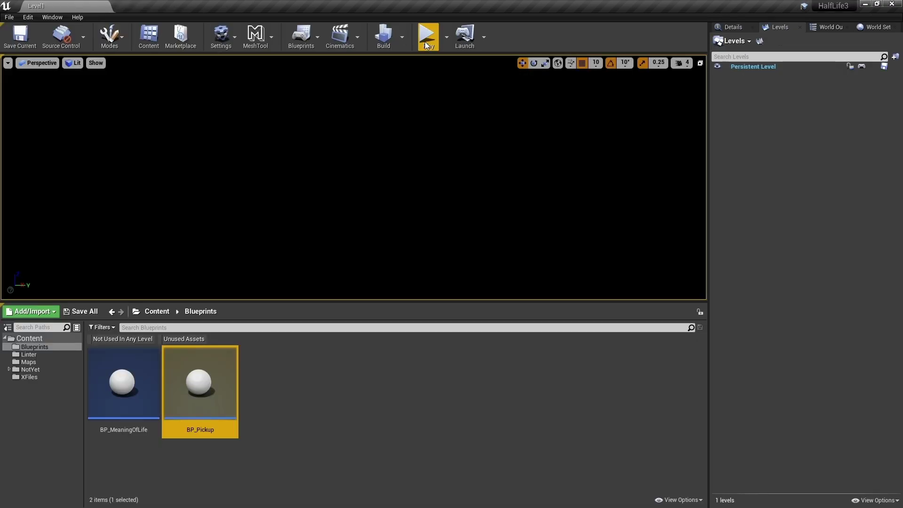
left_click(429, 36)
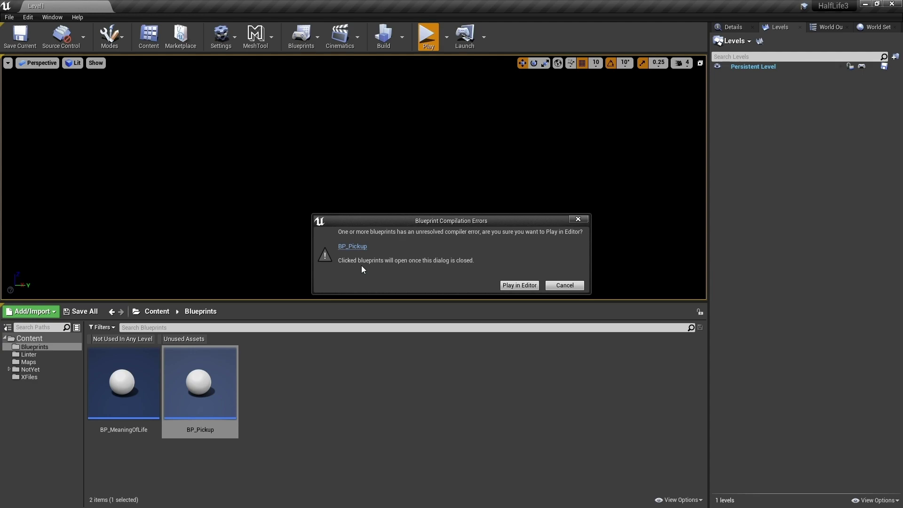
left_click(563, 288)
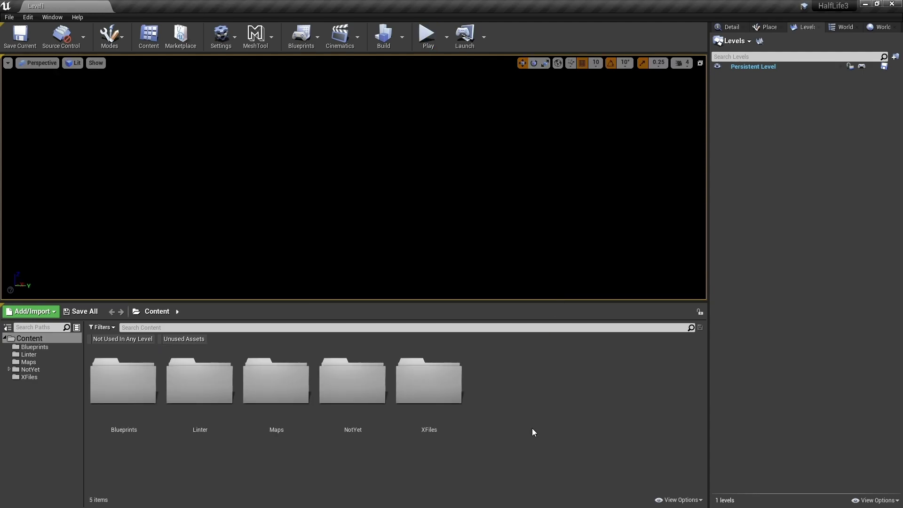
- Open the Session Frontend developer tool
left_click(54, 17)
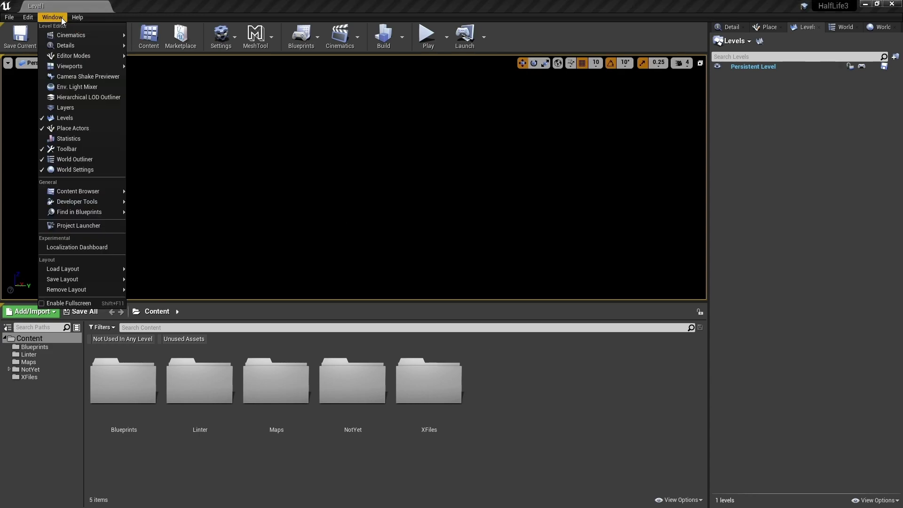
mouse_move(113, 201)
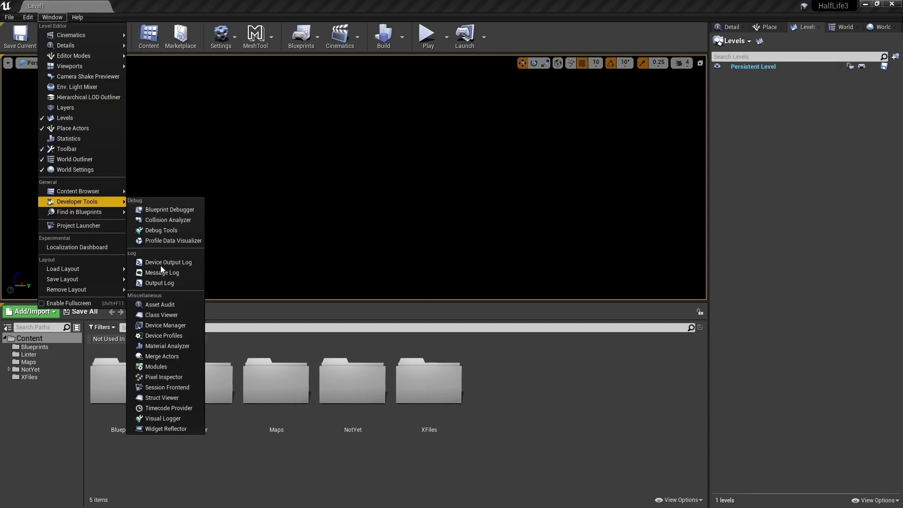
left_click(197, 388)
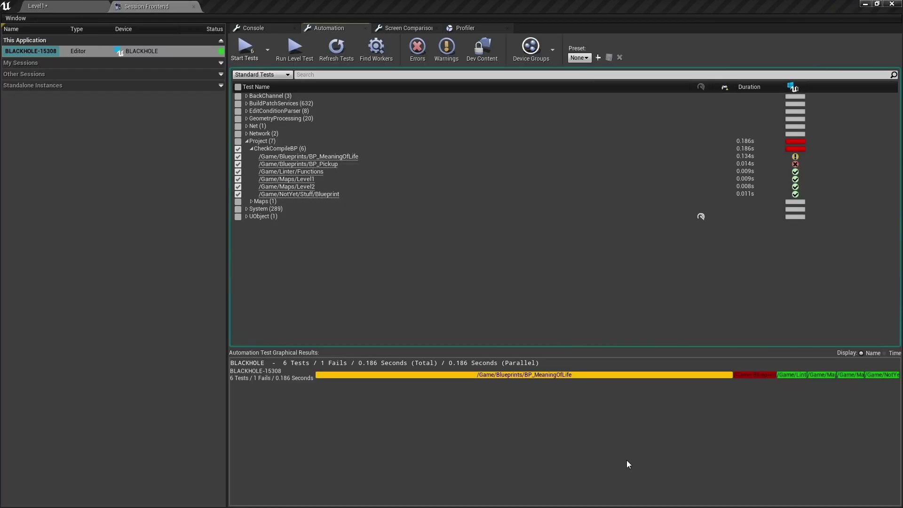
- Open BP_MeaningOfLife from the test list to examine the node behind its compiler warning, and open BP_Pickup from the same list
left_click(334, 157)
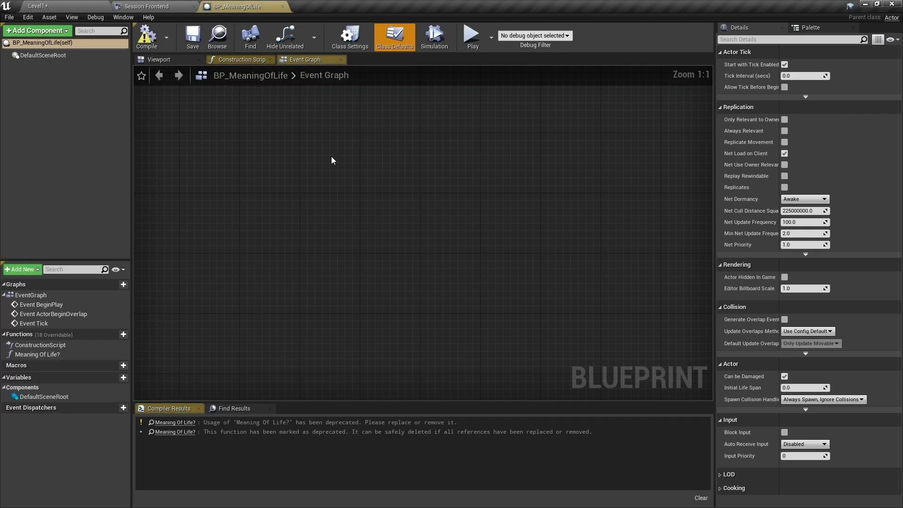
left_click(175, 423)
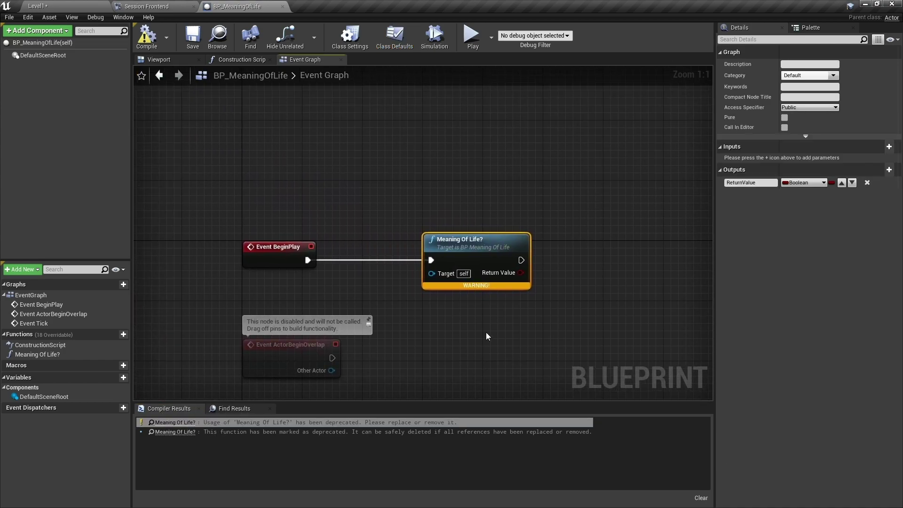
middle_click(260, 4)
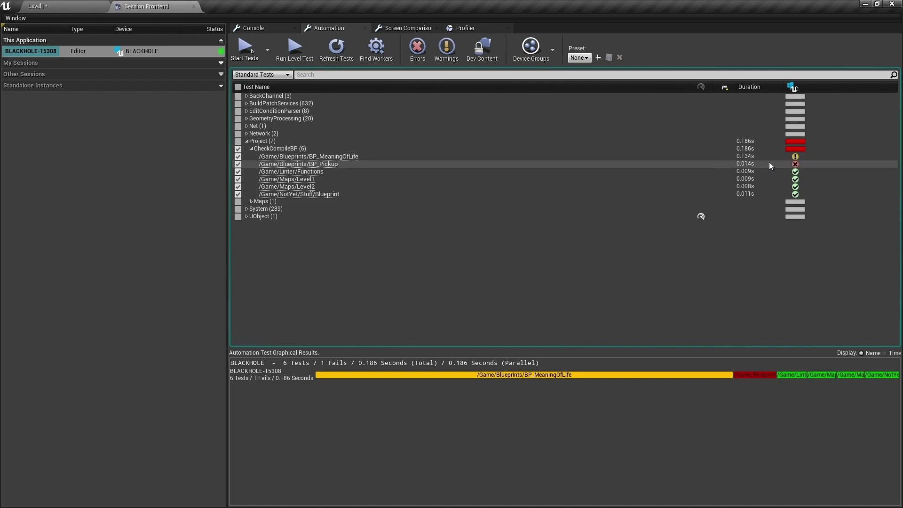
left_click(328, 164)
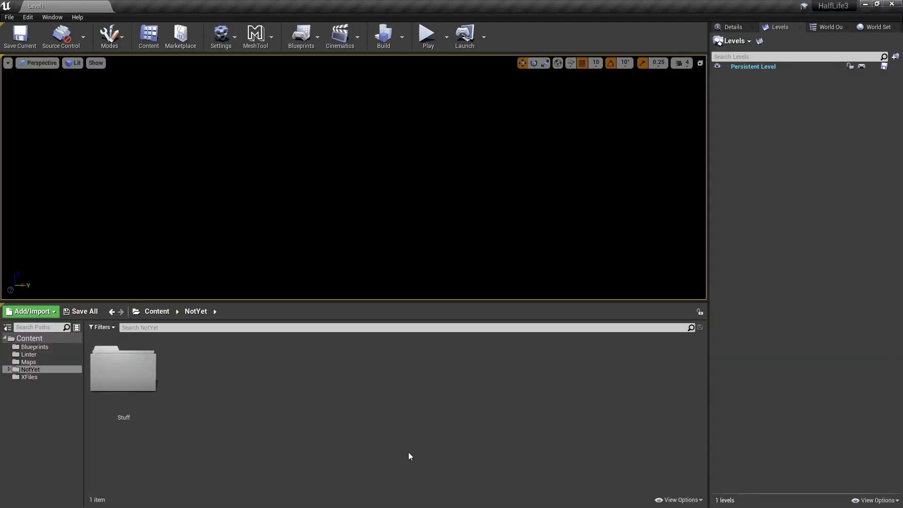
- Filter the NotYet folder's content to show only unused assets
left_click(112, 327)
mouse_move(154, 318)
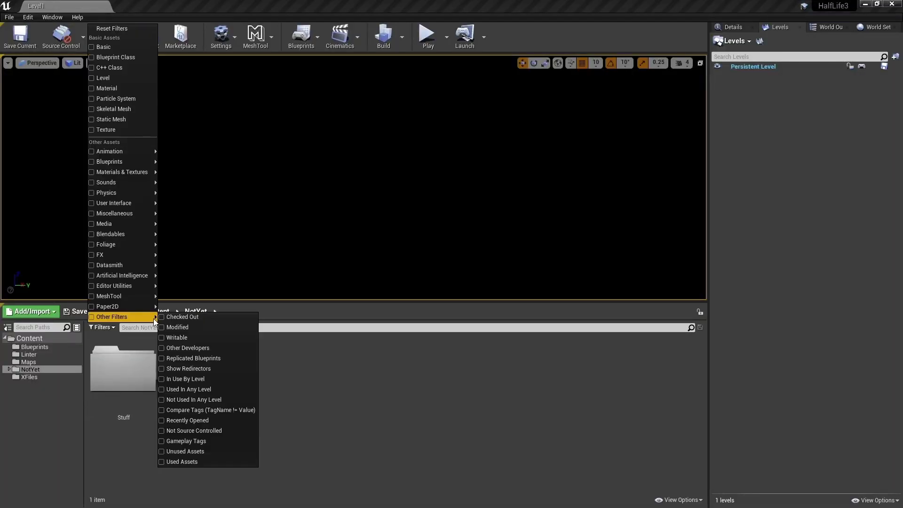
left_click(246, 451)
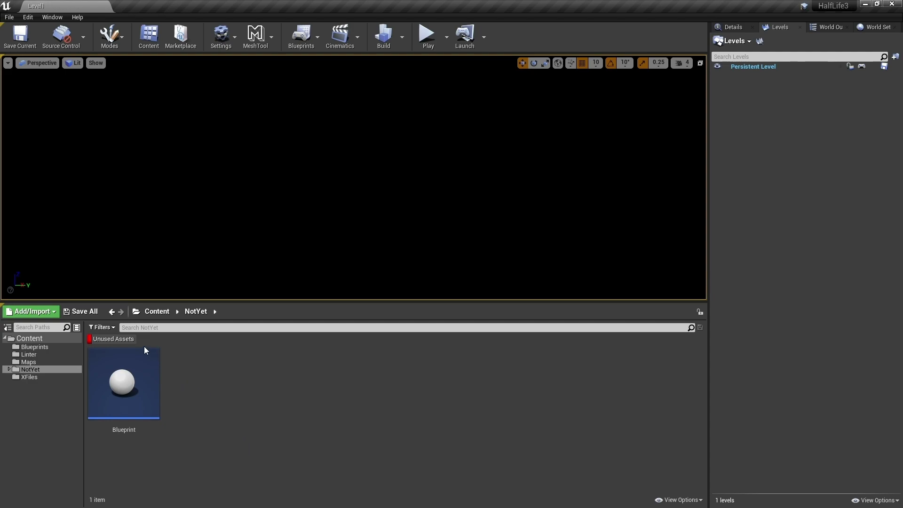
- Add the Not Used In Any Level filter and switch off the Unused Assets filter for comparison
left_click(113, 327)
mouse_move(151, 318)
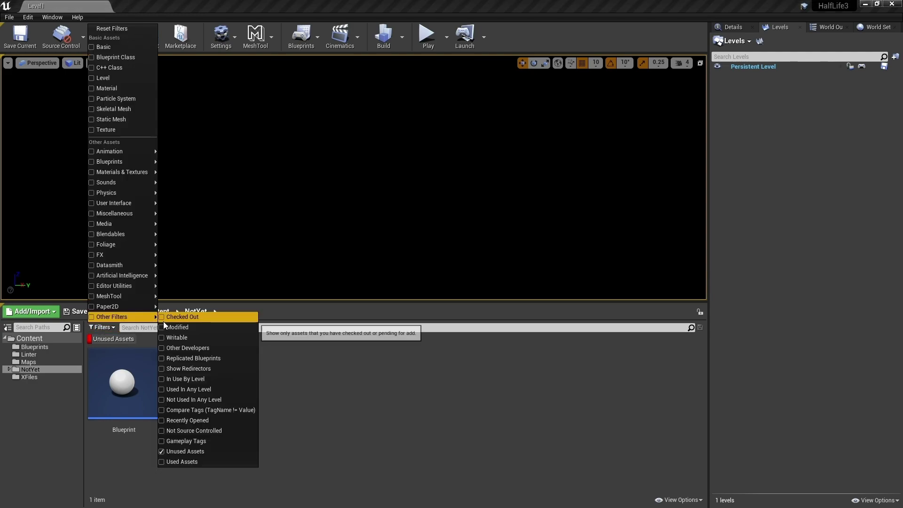
left_click(252, 399)
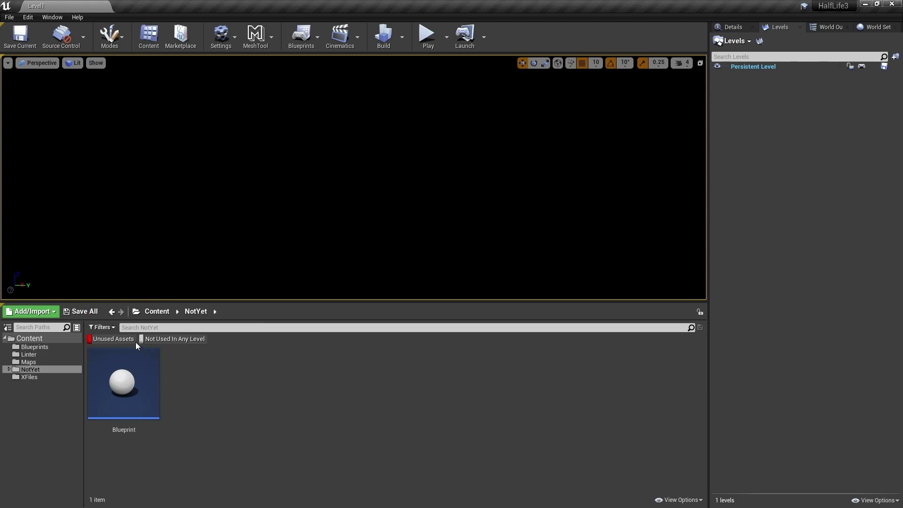
left_click(135, 340)
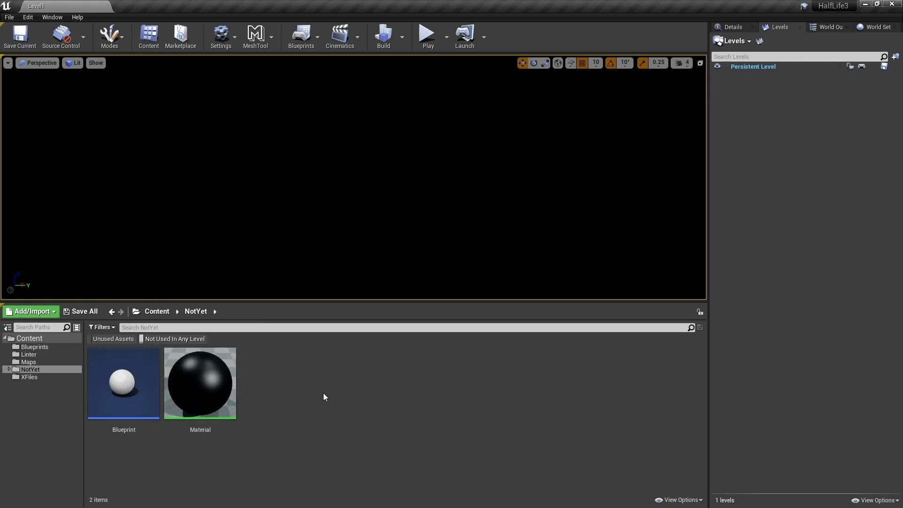
- Start deleting the Material asset to check which assets reference it, and cancel the deletion
left_click(223, 377)
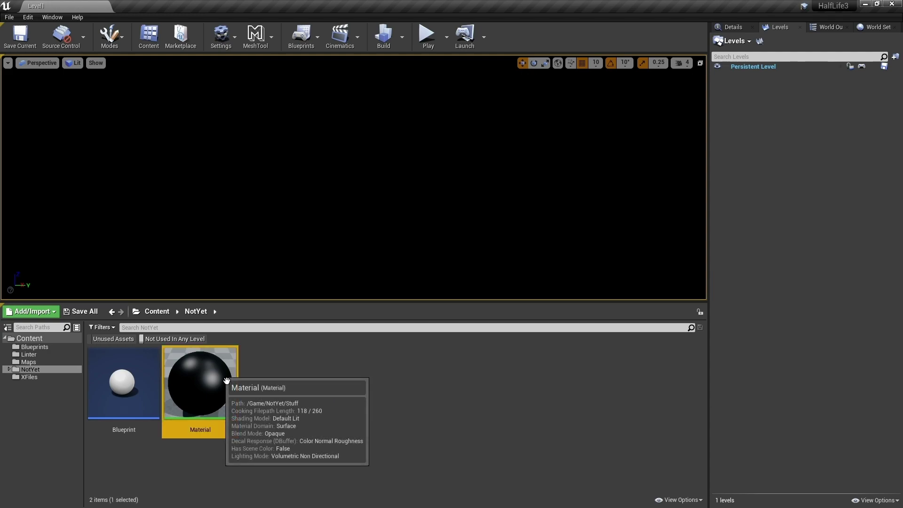
key("Delete")
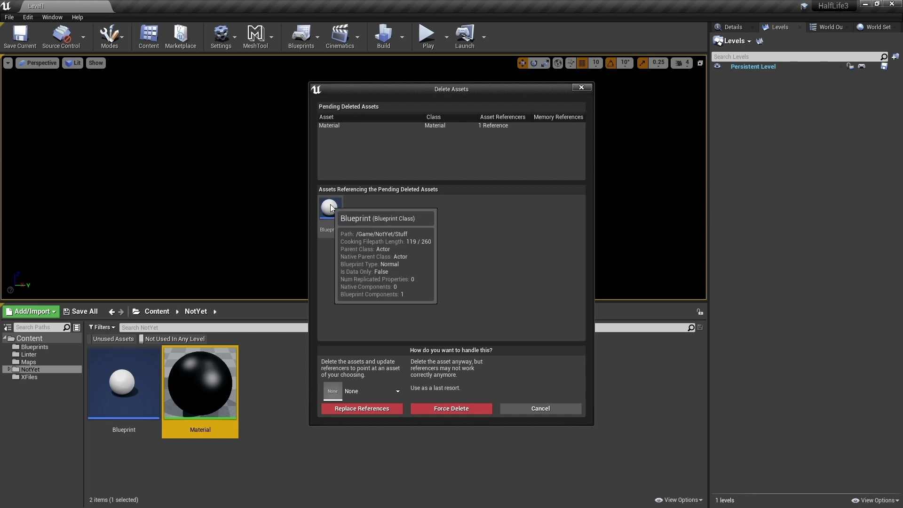
left_click(516, 409)
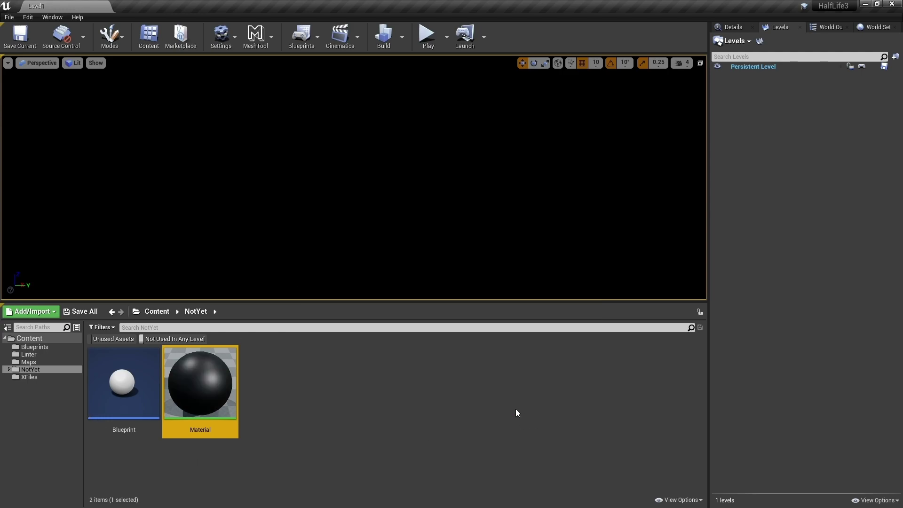
- Switch the filtering back to Unused Assets and delete the unused Blueprint asset
left_click(173, 341)
left_click(90, 338)
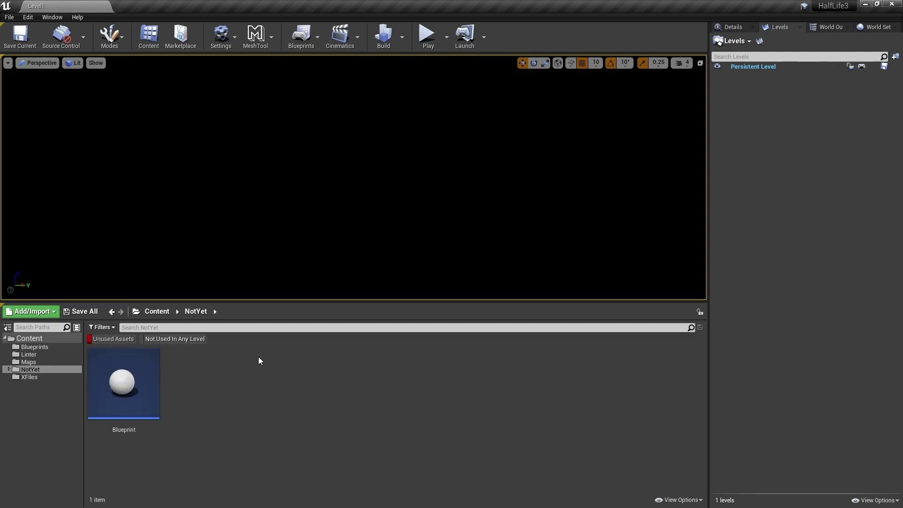
left_click(149, 387)
key("Delete")
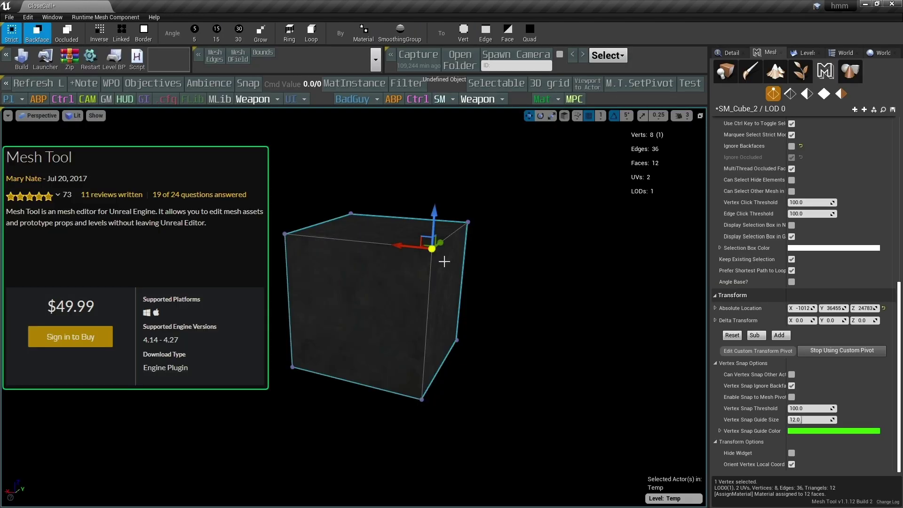
- Reshape the cube in Mesh Tool by moving a top corner vertex and one of its edges
left_click_drag(500, 258, 514, 281)
key("2")
left_click(436, 256)
left_click_drag(396, 212, 109, 179)
left_click(348, 304)
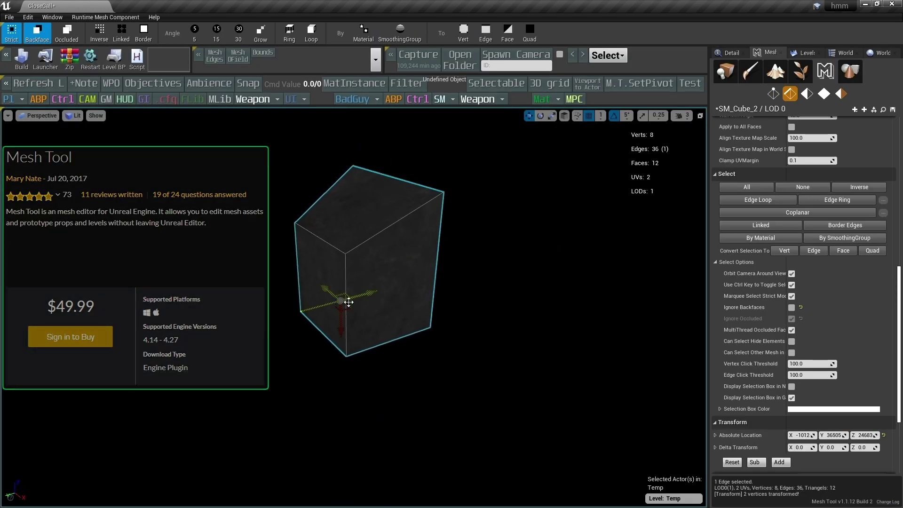
- Try face selection on the cube, and move one of its side quads outward in quad mode
key("3")
left_click(335, 286)
key("4")
left_click(329, 282)
left_click_drag(295, 293, 143, 331)
left_click_drag(469, 325, 438, 305, "alt")
- Select the mesh's top quad and extrude it with an extrude face amount of 100
left_click(465, 249)
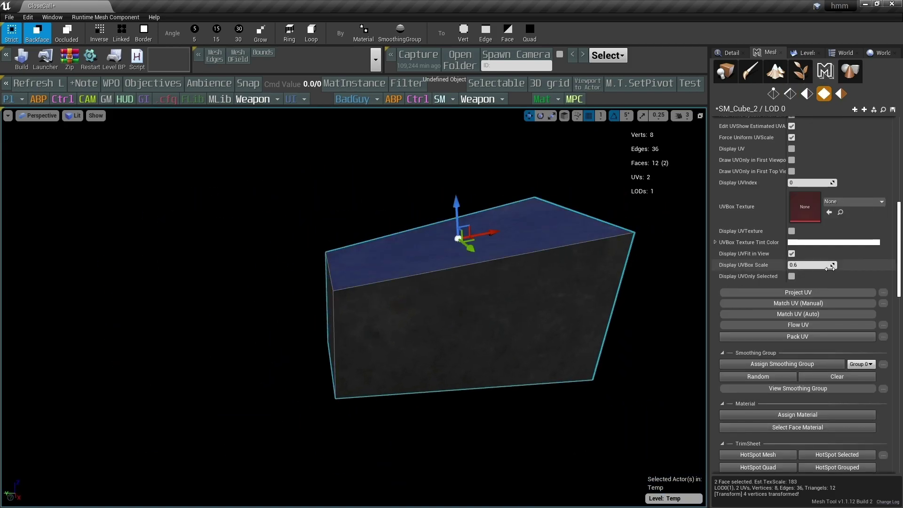
scroll(847, 265, "up", 3)
scroll(885, 218, "up", 5)
left_click(884, 261)
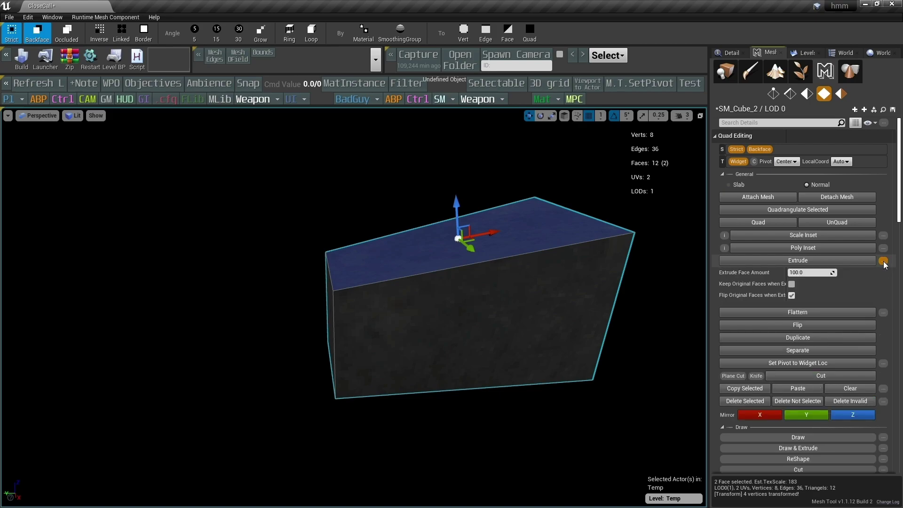
left_click(812, 261)
scroll(592, 285, "down", 3)
left_click_drag(592, 285, 734, 306, "alt")
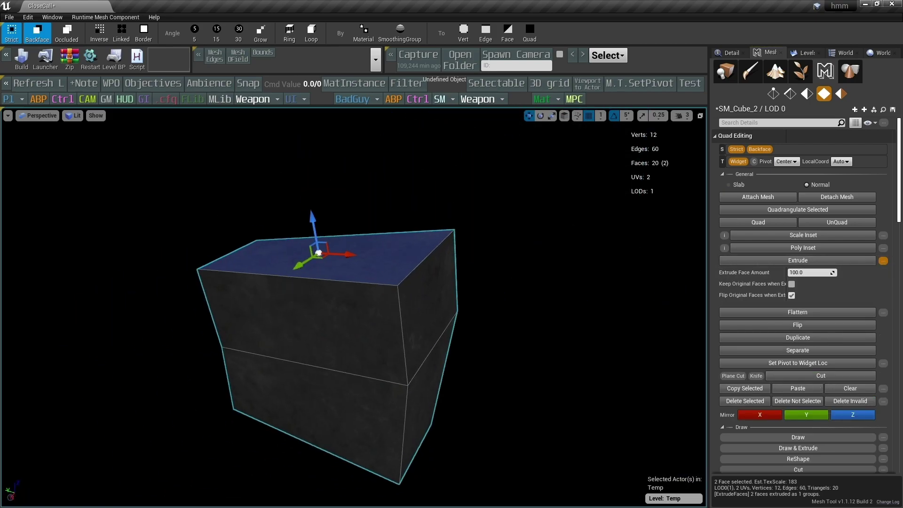
- Scale the extruded top quad and return to the move tool
right_click_drag(319, 253, 385, 219)
key("r")
left_click_drag(384, 216, 389, 223)
right_click_drag(389, 223, 364, 213)
key("w")
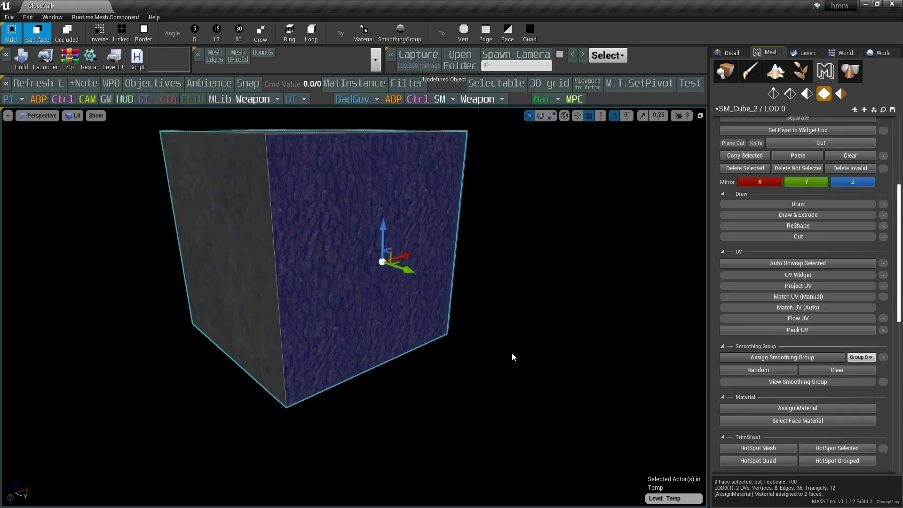
- Assign the Grass_MI material to the cube's top quad and leave mesh editing mode
scroll(513, 358, "down", 3)
left_click(505, 346)
right_click_drag(505, 346, 504, 372)
left_click(320, 231)
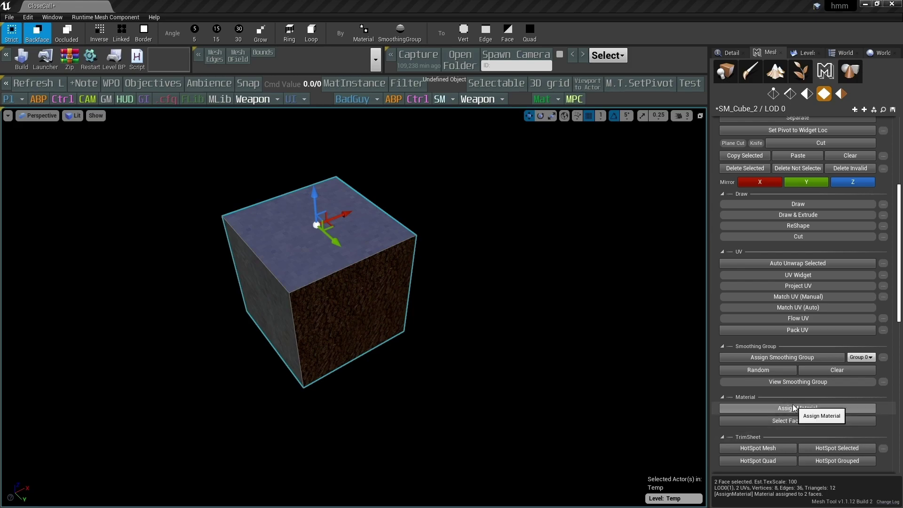
left_click(893, 109)
left_click(723, 78)
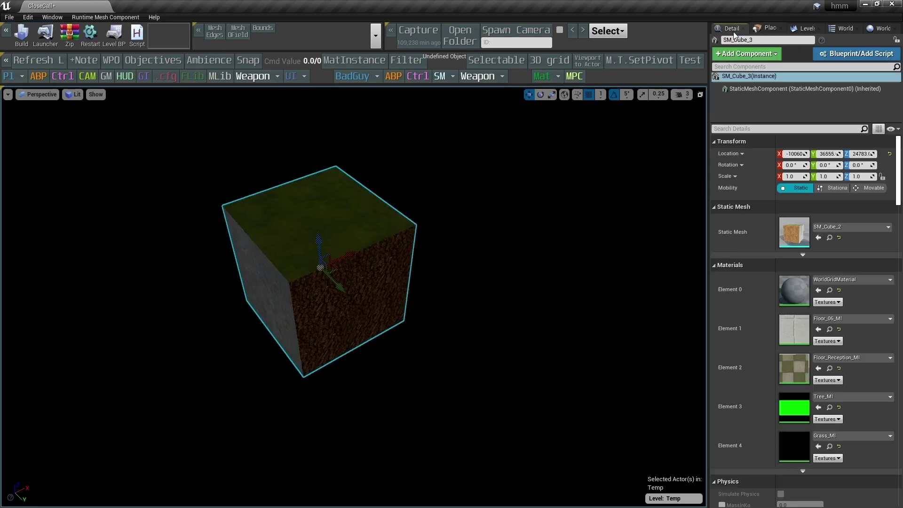
right_click_drag(451, 291, 431, 338)
left_click(431, 339)
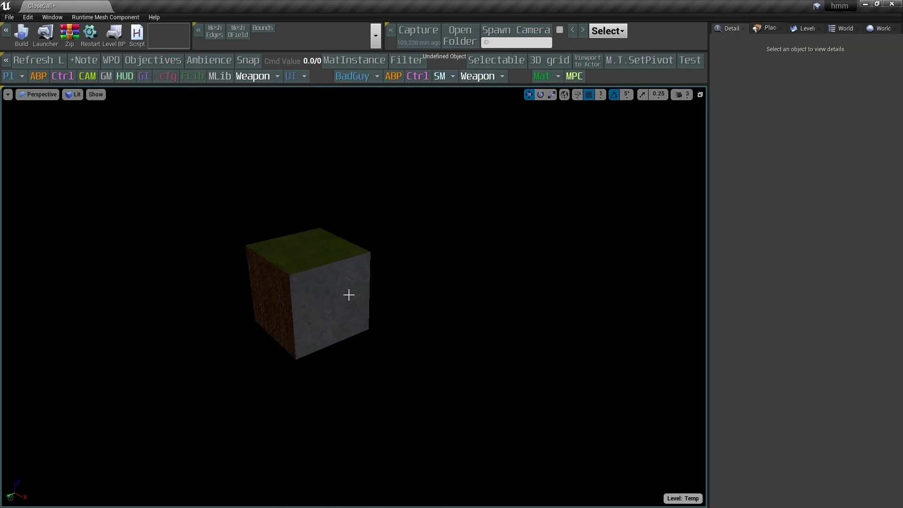
- Remove the unused WorldGridMaterial and Floor_Reception_MI material slots from the SM_Cube_2 static mesh, save it and close its editor
left_click(349, 295)
double_click(798, 227)
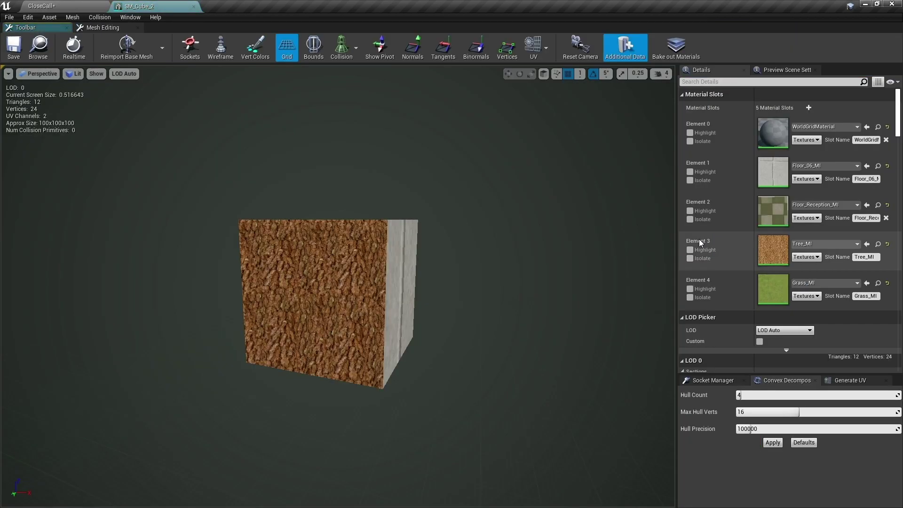
left_click(888, 142)
key("Return")
left_click(886, 179)
left_click(13, 47)
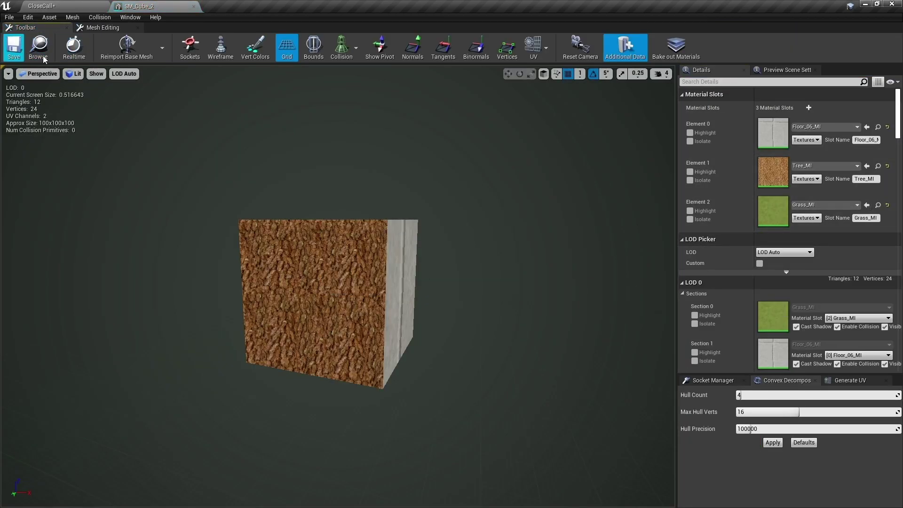
left_click_drag(329, 283, 264, 325, "alt")
left_click(193, 6)
- Set the cube's front top corner vertex as the mesh pivot, and move the cube by it
right_click_drag(386, 282, 320, 254)
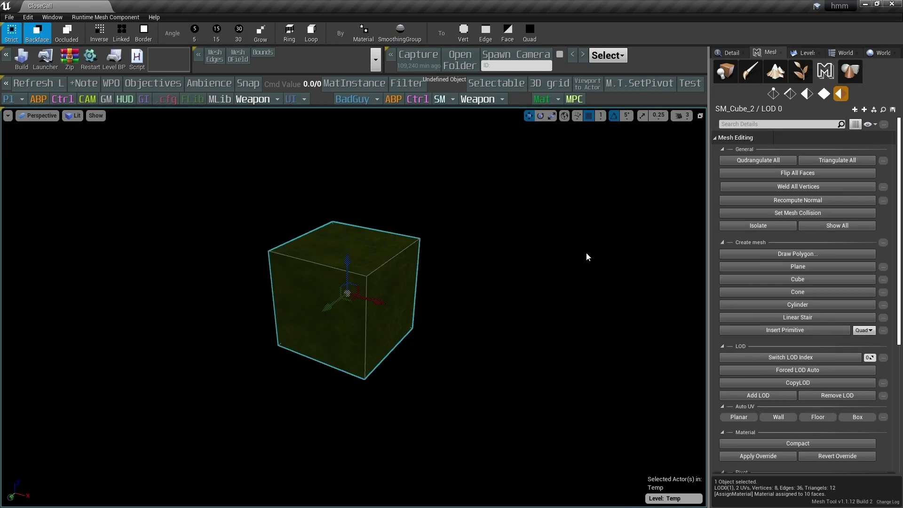
key("1")
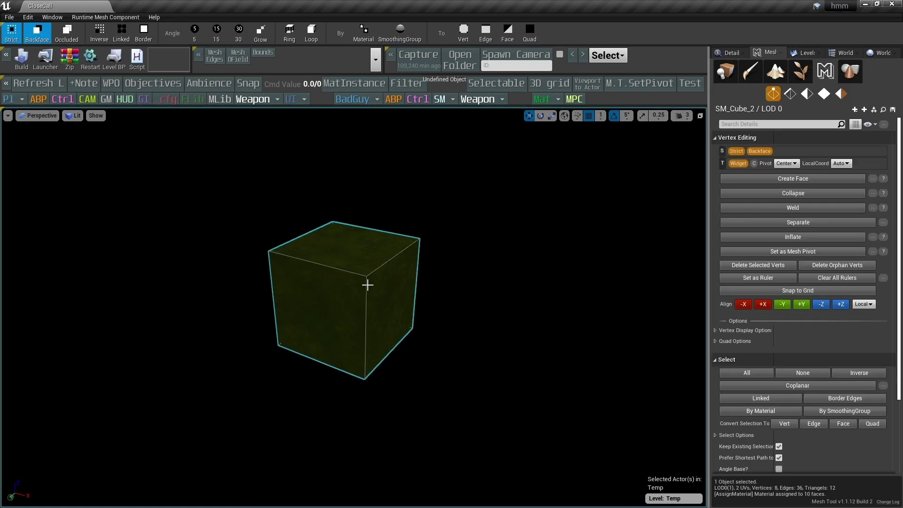
left_click(833, 253)
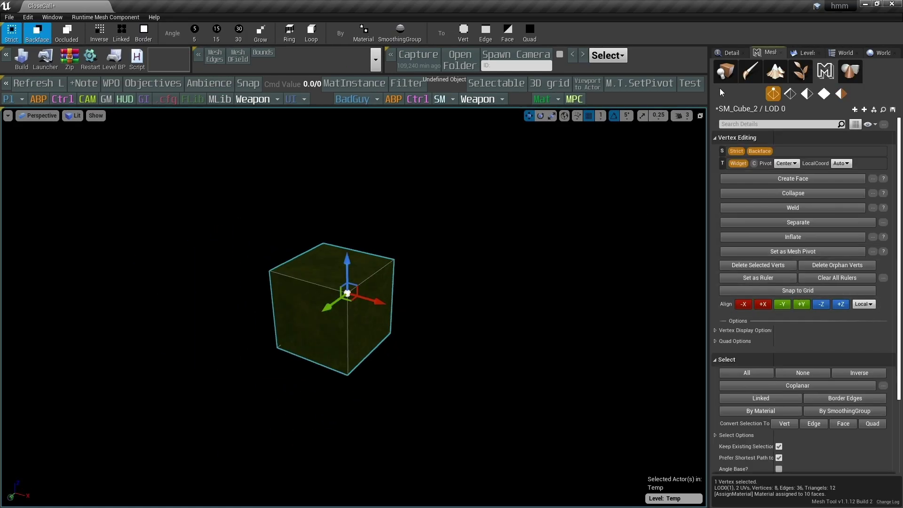
left_click(726, 72)
left_click(731, 28)
left_click_drag(379, 293, 330, 316)
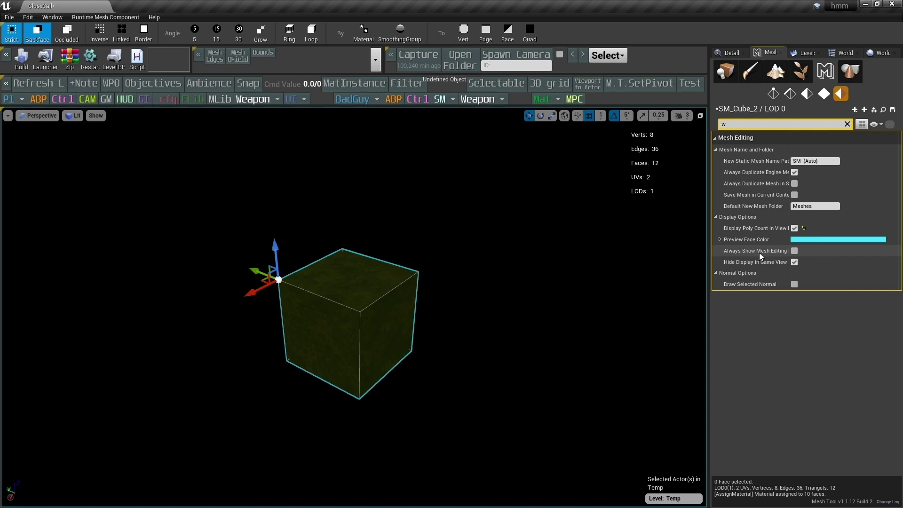
- Turn on Always Show Mesh Editing and assign the bark material to all of the cube's faces
left_click(795, 252)
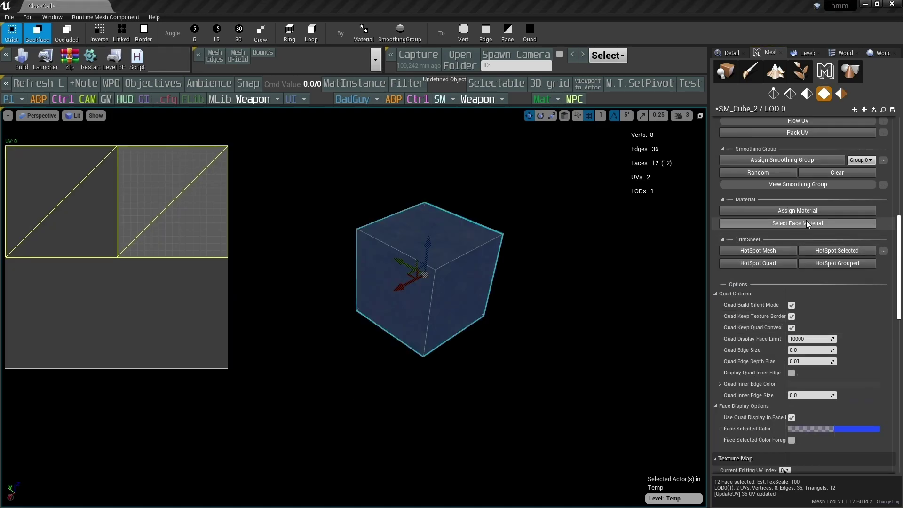
left_click(801, 211)
mouse_move(577, 284)
right_mouse_down()
mouse_move(576, 301)
mouse_move(546, 301)
mouse_move(577, 284)
right_mouse_up()
left_click(577, 284)
- Align the texture on the cube's top quad with Floor mapping and on another quad with Box mapping
left_click(459, 277)
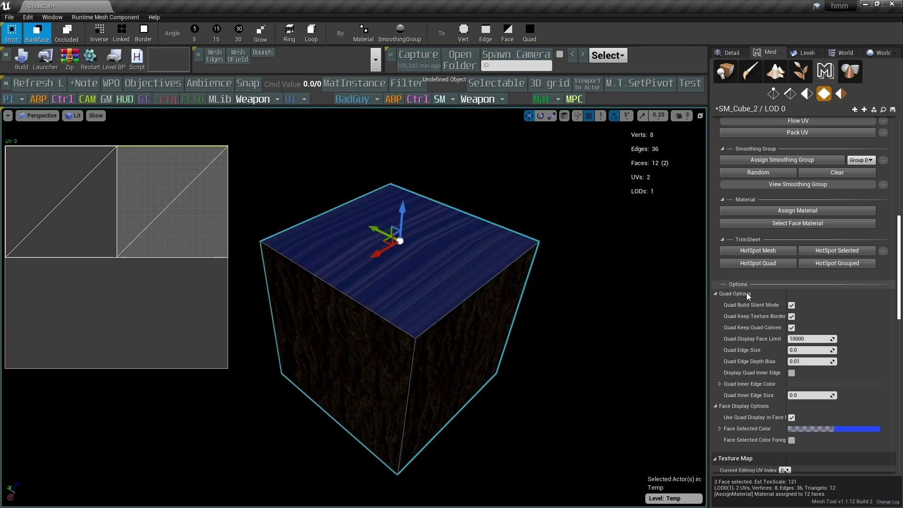
scroll(747, 297, "down", 4)
left_click(776, 317)
right_click_drag(530, 327, 492, 385)
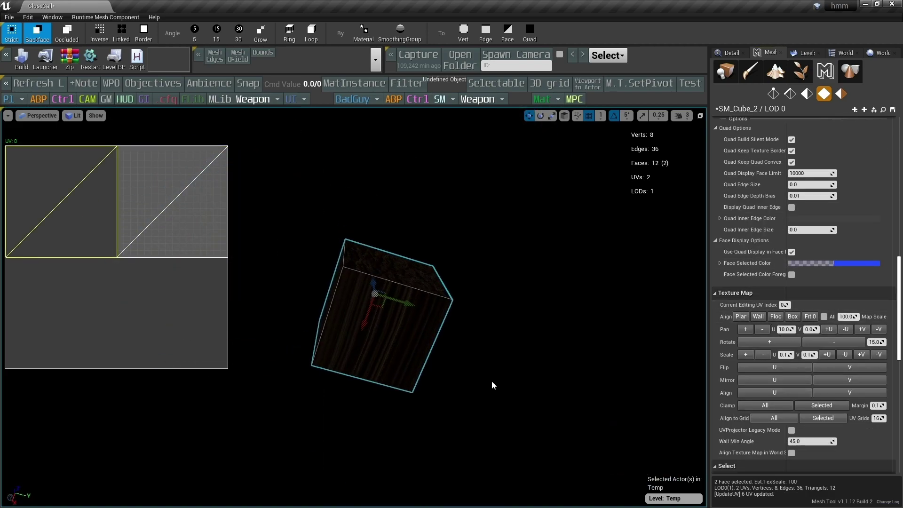
left_click(792, 316)
left_click_drag(579, 369, 579, 480, "alt")
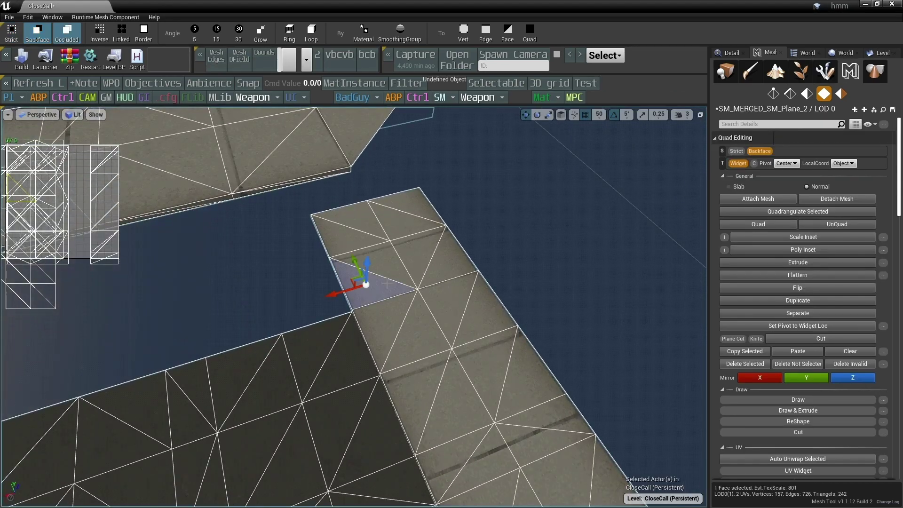
- Delete the unwanted faces from the border strip of the SM_MERGED_SM_Plane_2 mesh
left_click(758, 178)
mouse_move(297, 229)
right_mouse_down()
mouse_move(320, 244)
mouse_move(298, 229)
right_mouse_up()
key("4")
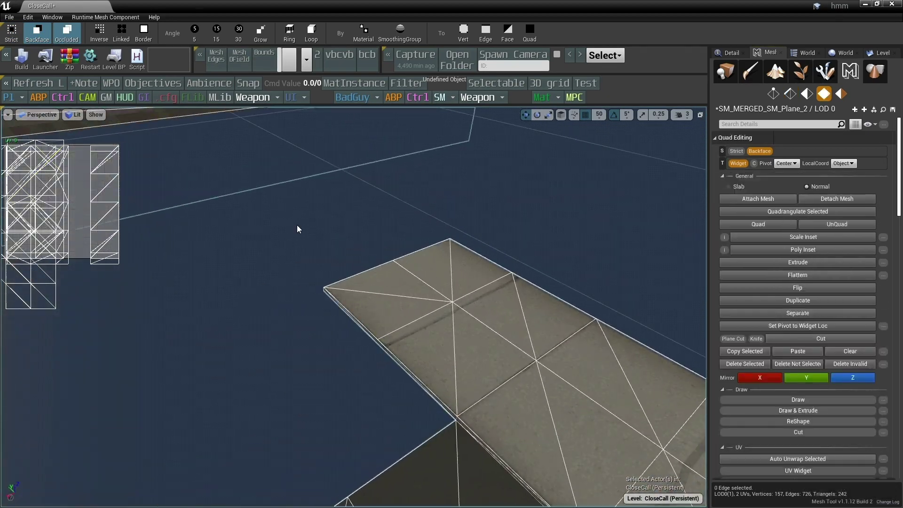
right_click_drag(505, 370, 527, 325)
left_click_drag(193, 239, 538, 328)
right_click_drag(537, 327, 517, 320)
mouse_move(441, 260)
left_mouse_down()
mouse_move(438, 349)
mouse_move(440, 263)
left_mouse_up()
right_click_drag(440, 263, 223, 259)
left_click(250, 249)
key("Delete")
- Lower the selected border strip onto the platform edge and weld all vertices of the mesh
left_click_drag(344, 259, 346, 314)
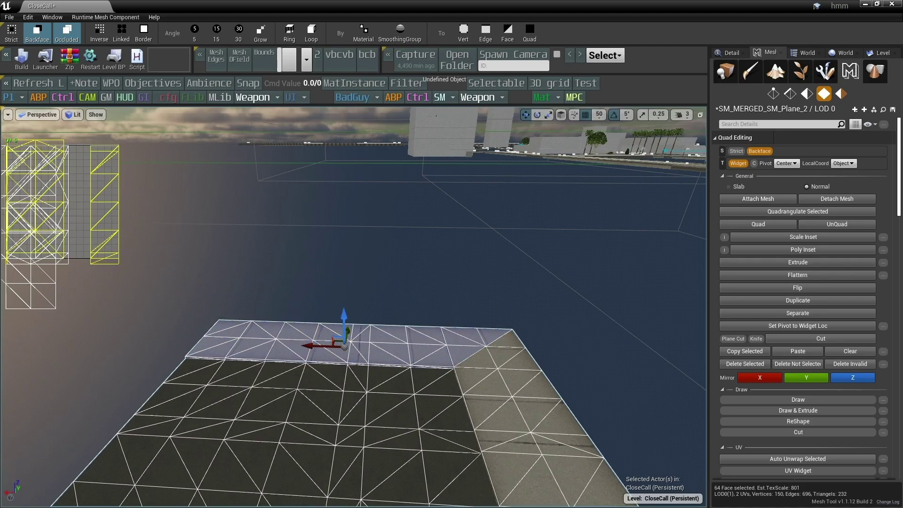
key("1")
key("ctrl+a")
mouse_move(346, 314)
right_mouse_down()
mouse_move(400, 348)
mouse_move(346, 282)
mouse_move(376, 302)
mouse_move(338, 316)
mouse_move(301, 306)
mouse_move(358, 310)
right_mouse_up()
key("shift+w")
key("4")
left_click(337, 316)
key("g")
scroll(790, 348, "down", 5)
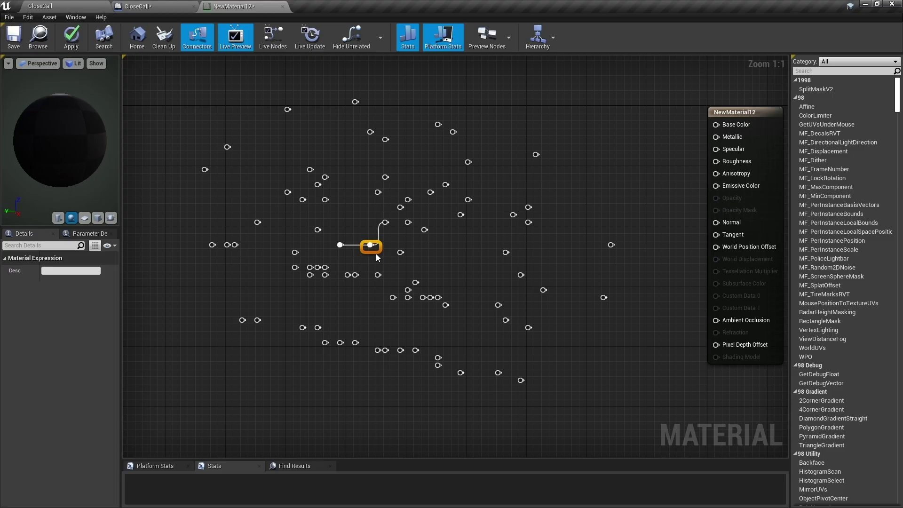
- Move the selected reroute node among the scattered reroute nodes in the NewMaterial12 graph to try automatic wiring
left_click_drag(376, 253, 297, 291)
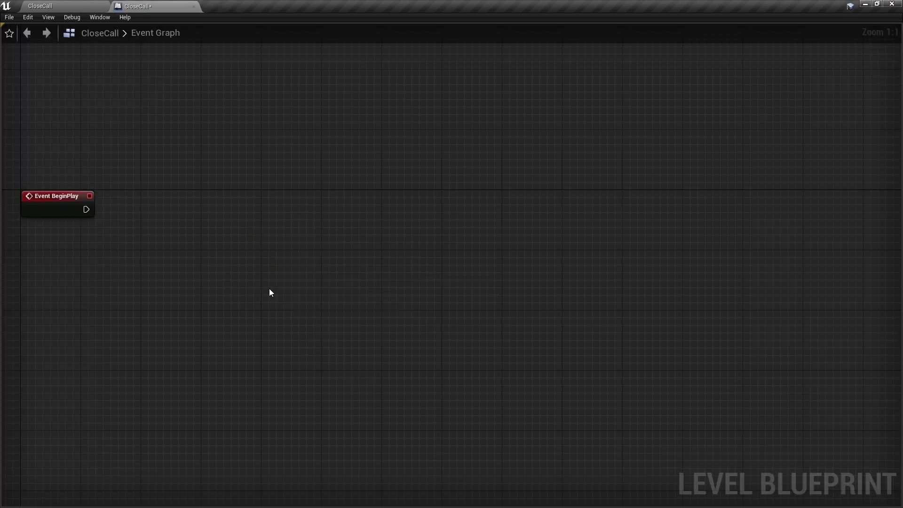
- Add a Delay node to the level blueprint and wire it to Event BeginPlay
key("d")
left_click(230, 225)
left_click_drag(265, 230, 183, 201)
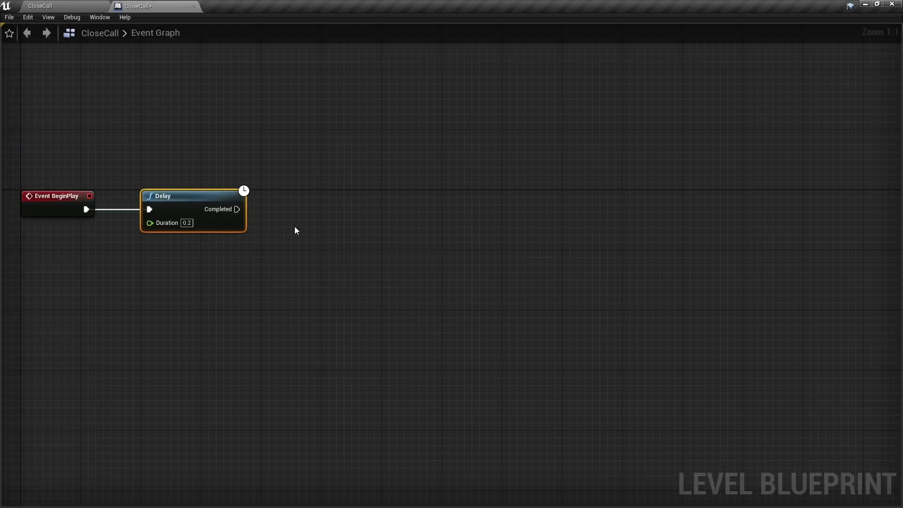
- Add a Branch node connected to the Delay node's Completed output
right_click_drag(295, 227, 272, 232)
key("b")
left_click(270, 207)
left_click_drag(297, 215, 276, 206)
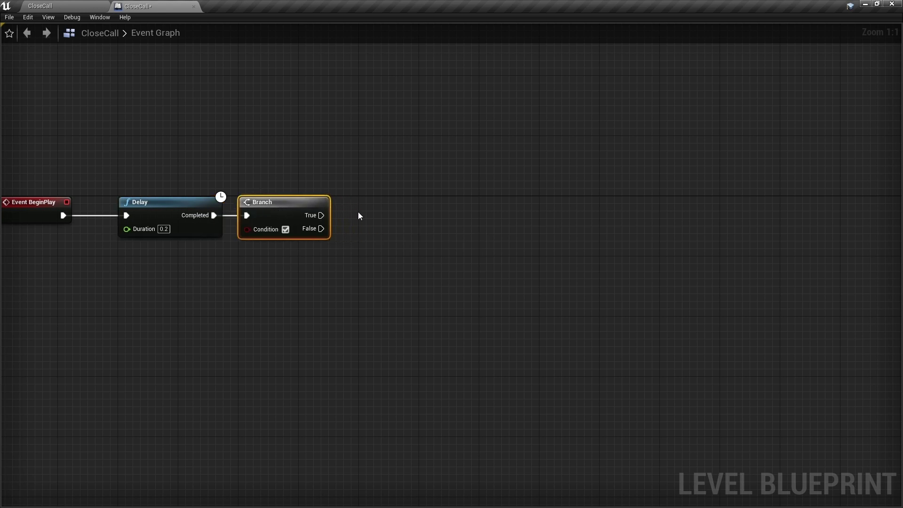
- Add a Sequence node behind the Branch node, and remove the Branch while keeping Delay wired to Sequence
key("s")
left_click(439, 212)
left_click_drag(463, 221, 385, 213)
left_click(336, 275)
right_click_drag(310, 274, 390, 257)
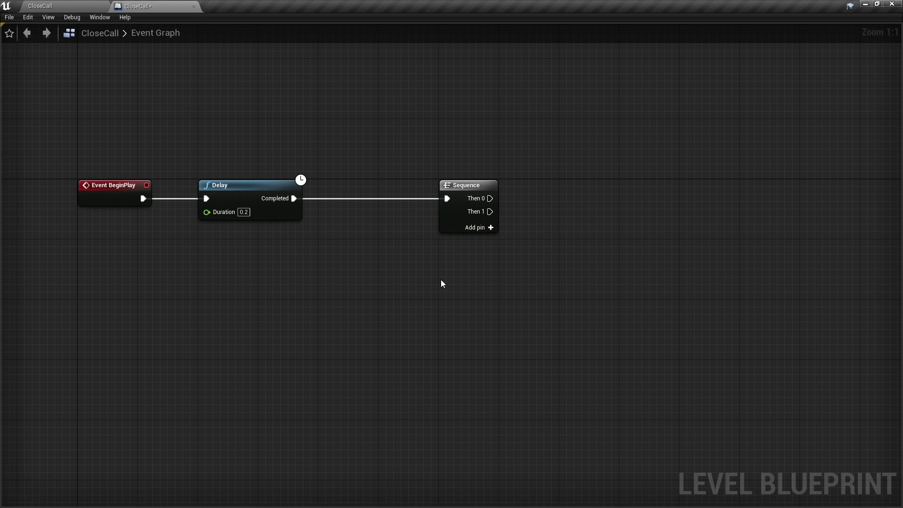
- Bypass the Delay node so Event BeginPlay links straight to Sequence, and place Delay back onto the wire
left_click(246, 185)
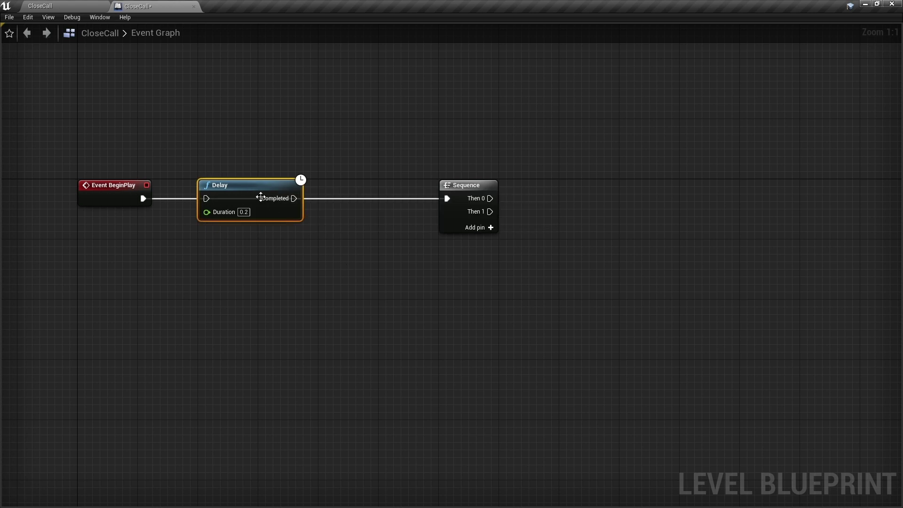
mouse_move(261, 197)
left_mouse_down()
mouse_move(285, 264)
mouse_move(253, 194)
left_mouse_up()
left_click_drag(283, 219, 262, 199)
left_click(365, 254)
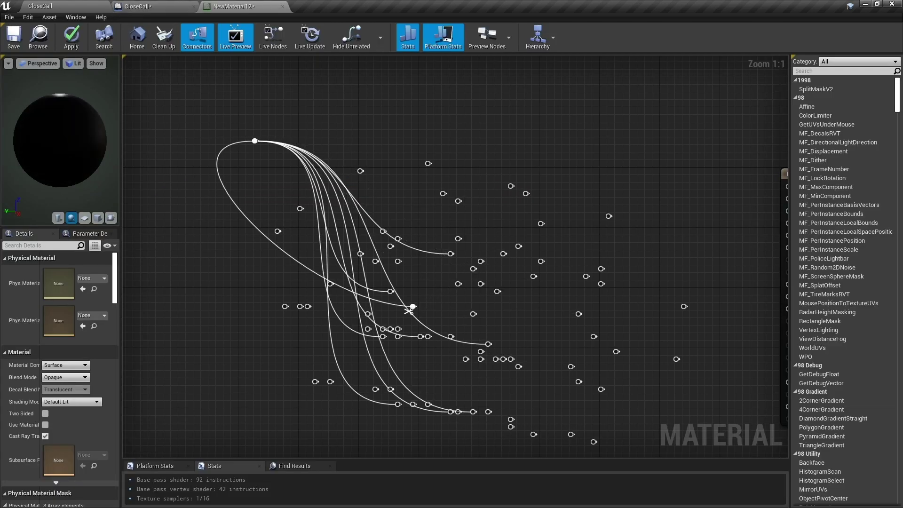
- Move the wired reroute node within the cluster of reroute nodes in the NewMaterial12 graph
left_click_drag(409, 310, 351, 324)
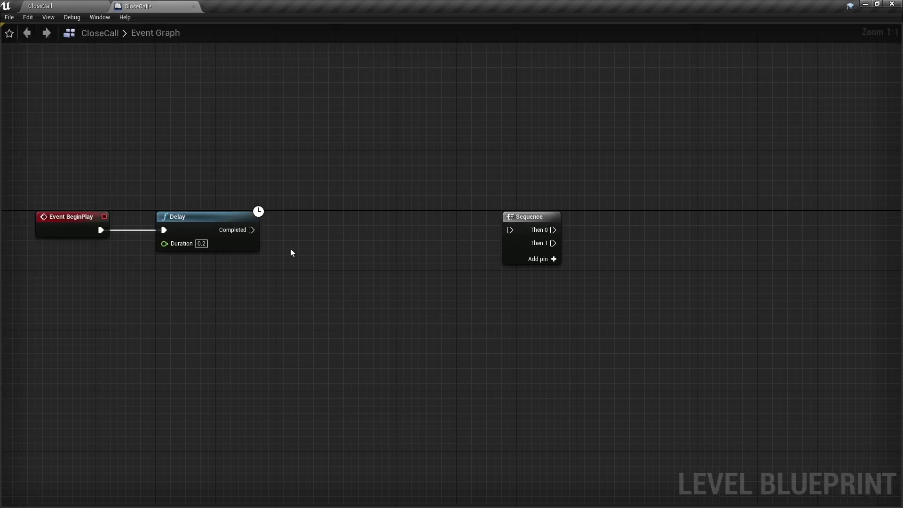
- Try to connect the Delay node's Completed output to the Sequence node from a distance
left_click_drag(252, 229, 462, 219)
left_click(441, 258)
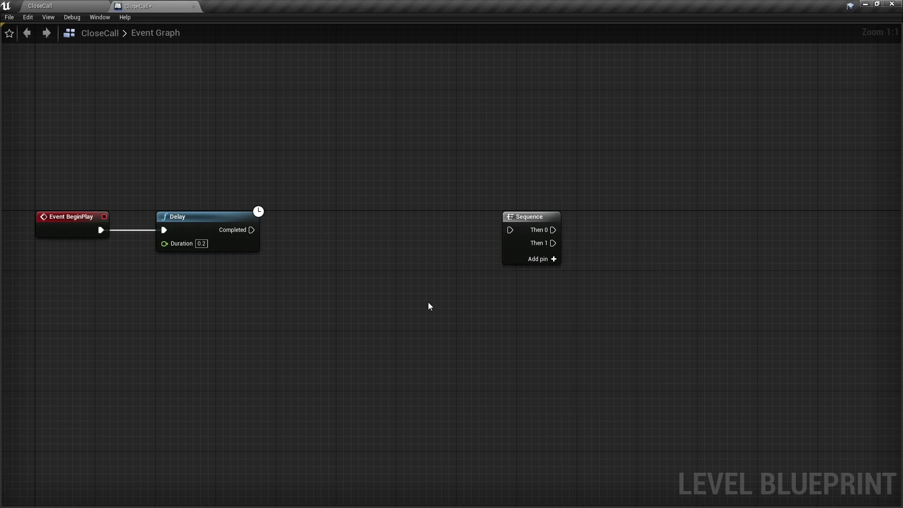